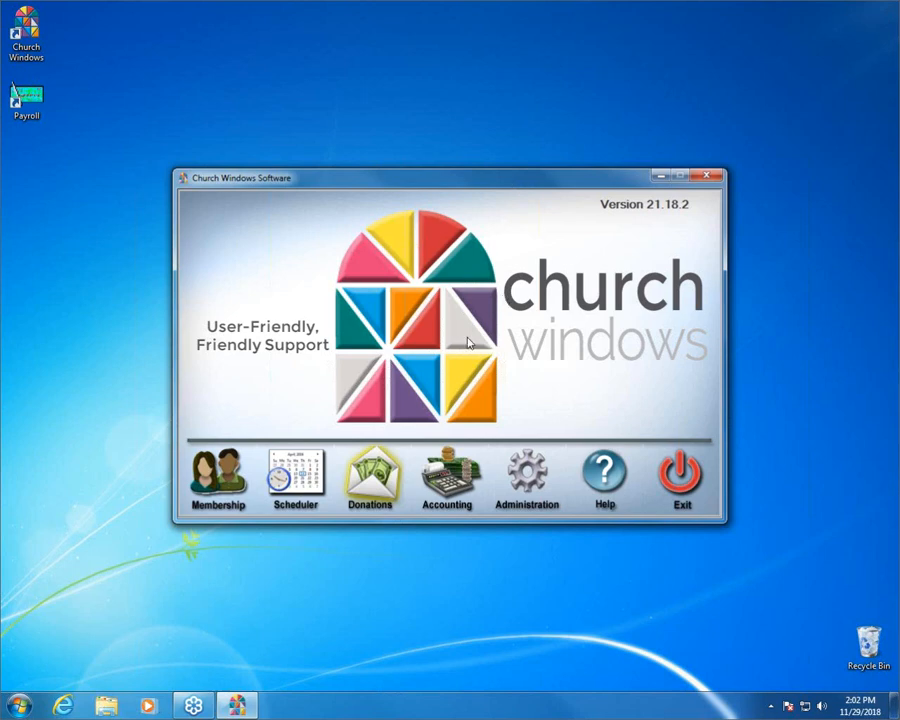
# Step: Open the Donations module, check the Manage Givers list, and start a donation statement
pyautogui.click(390, 484)
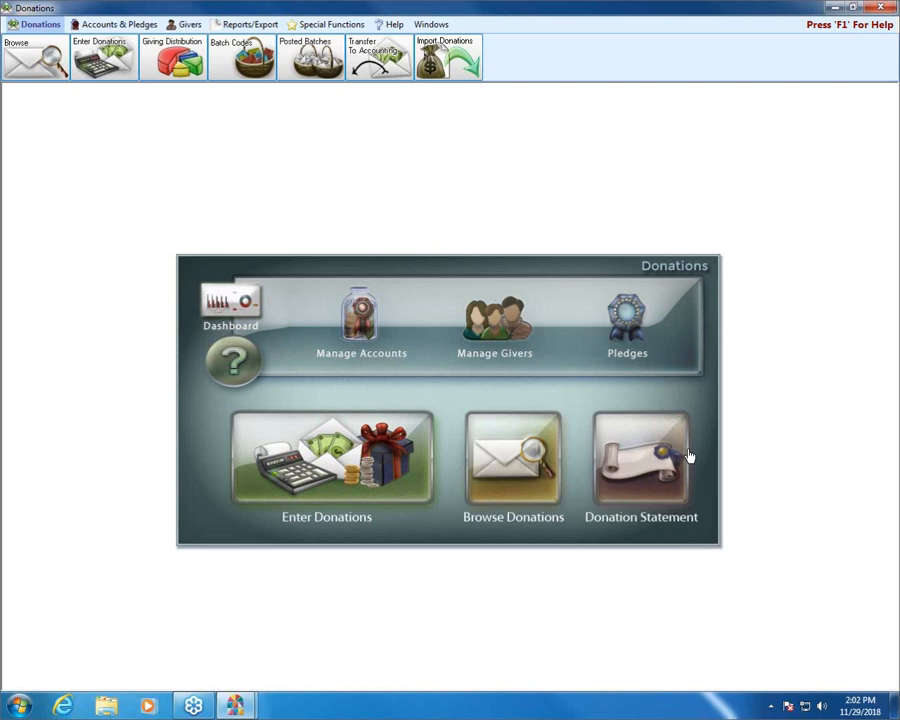
pyautogui.click(495, 325)
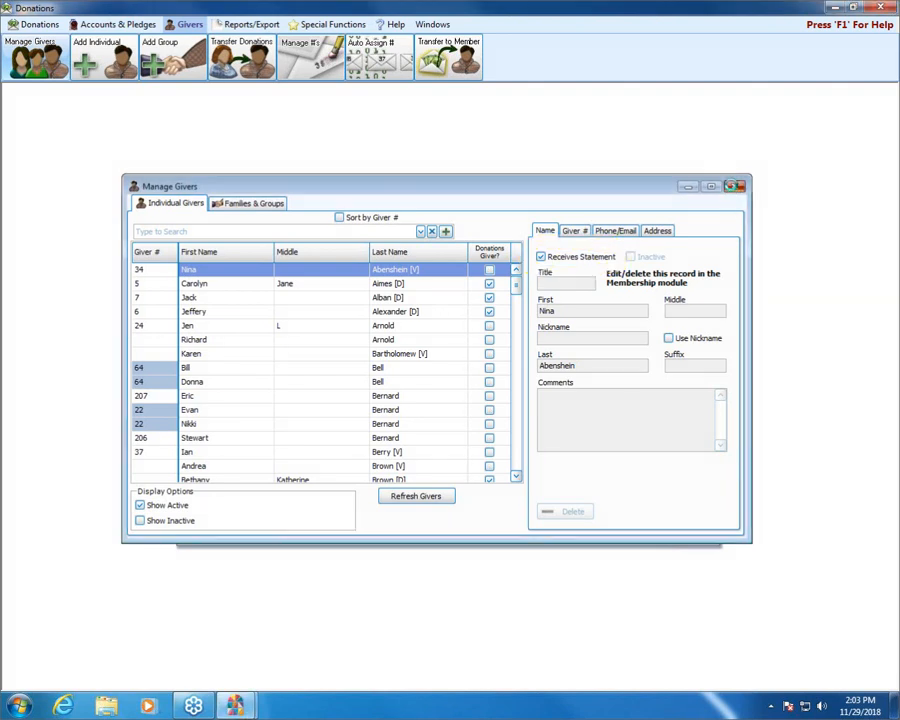
pyautogui.click(739, 186)
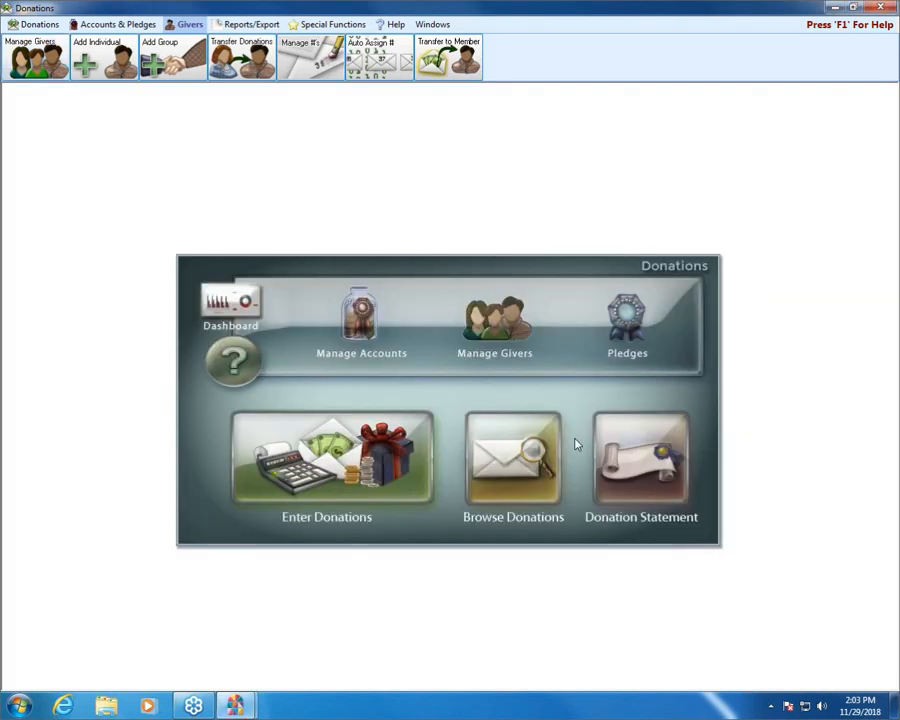
pyautogui.click(647, 462)
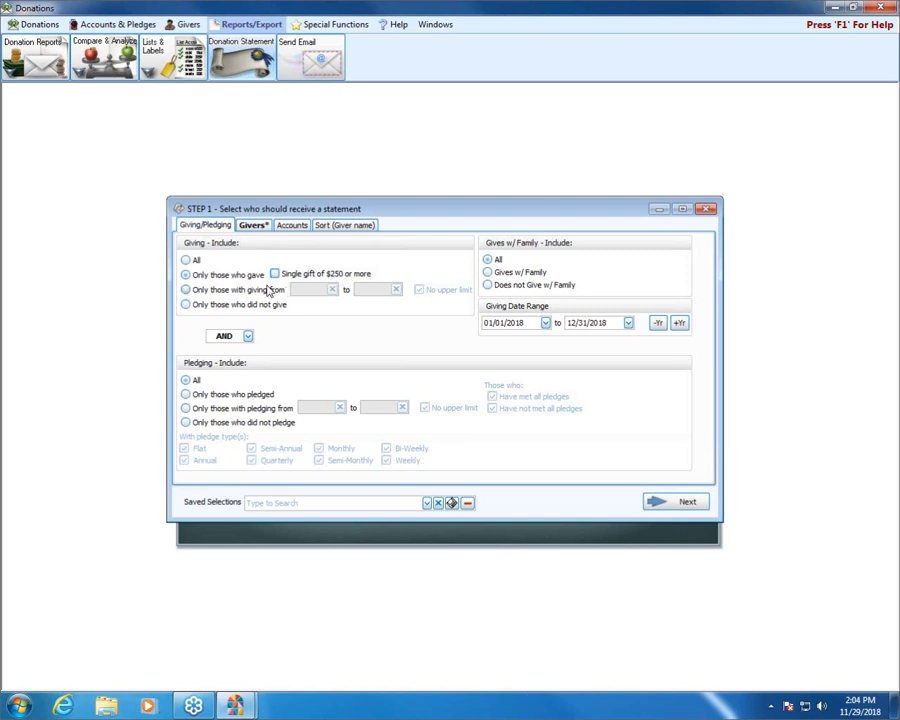
# Step: Limit the giving filter to those with giving from 50.00, with no upper limit
pyautogui.click(209, 289)
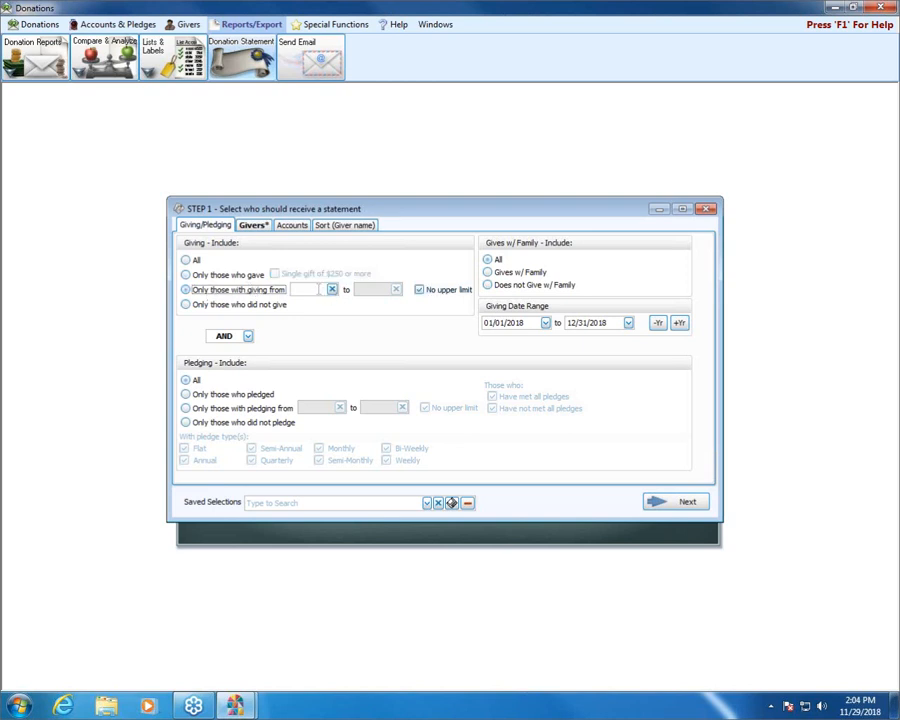
pyautogui.click(319, 289)
pyautogui.write('50')
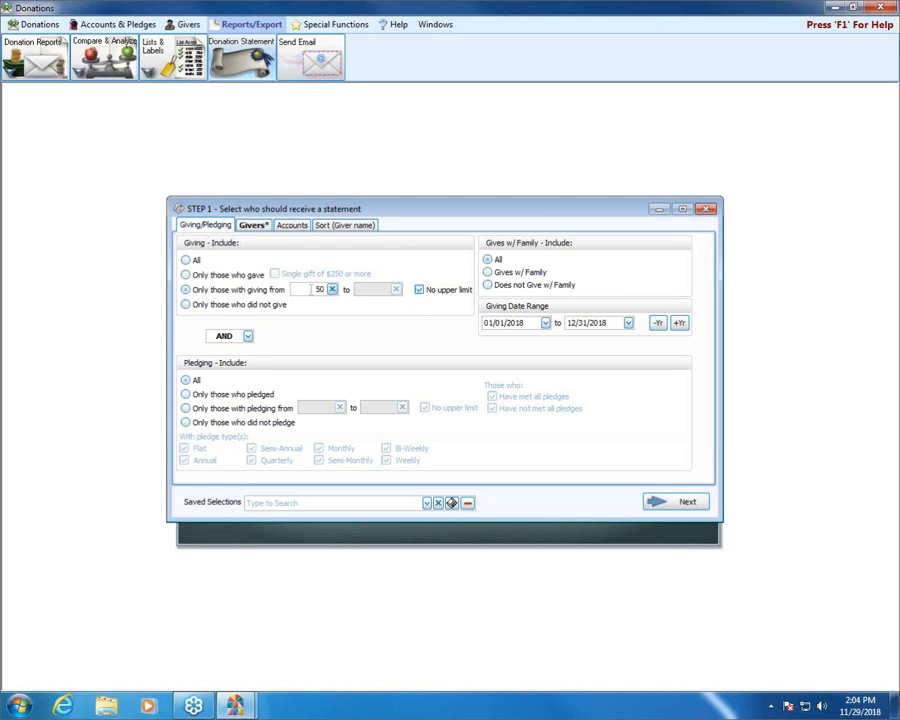
pyautogui.click(419, 290)
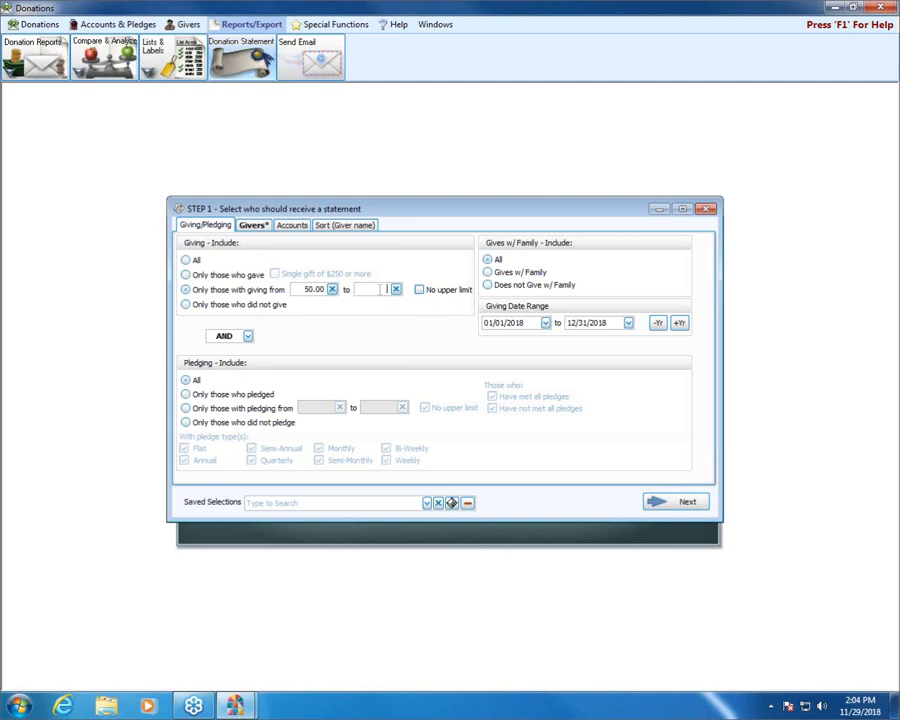
pyautogui.click(420, 290)
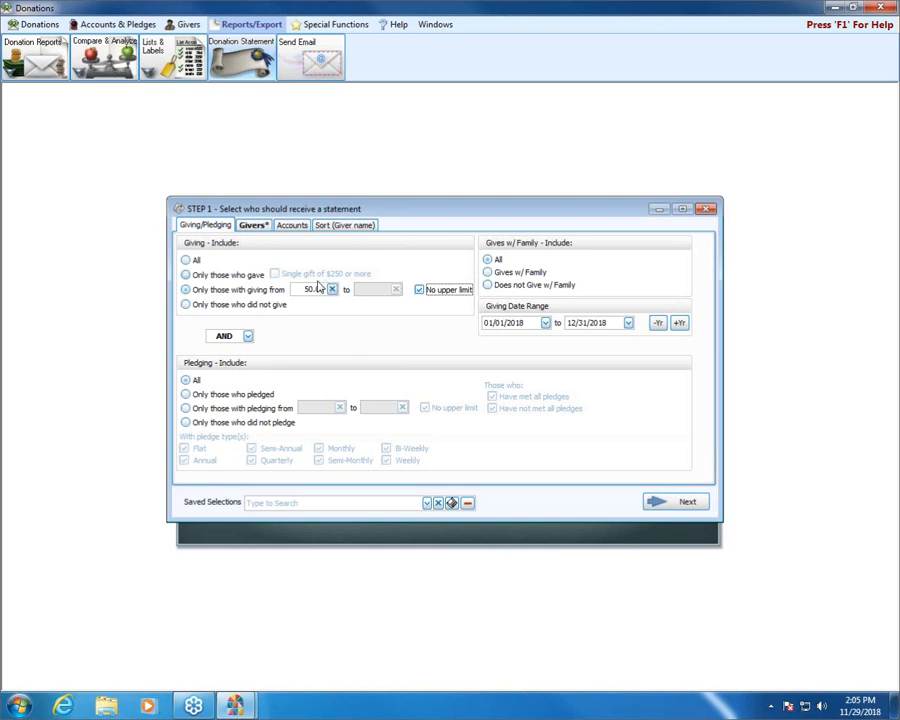
pyautogui.click(254, 292)
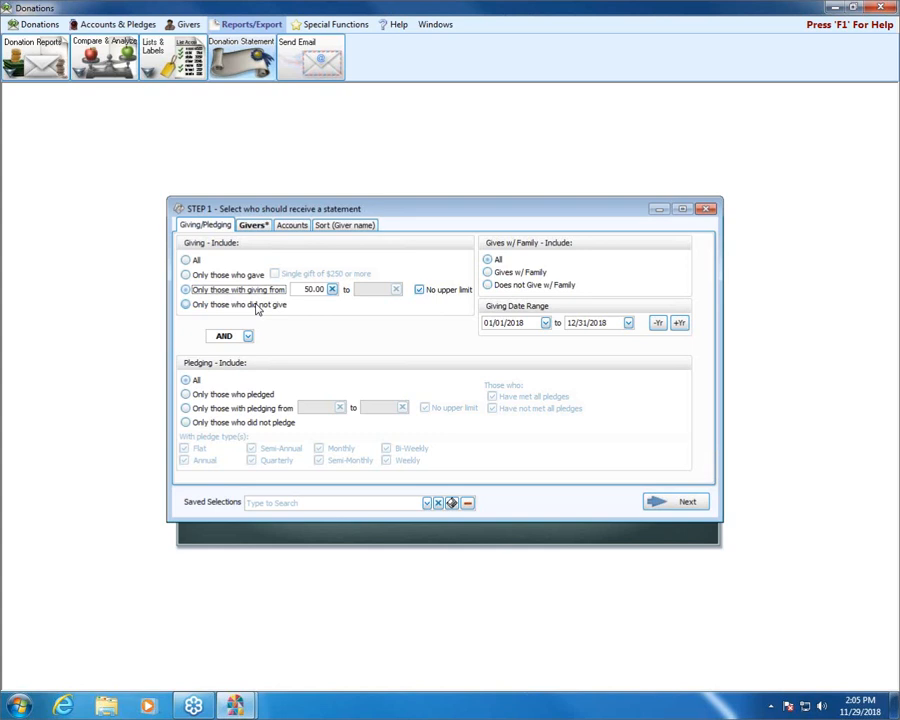
# Step: Try the giving filter for only those who did not give, and return it to only those who gave
pyautogui.click(256, 305)
pyautogui.click(255, 291)
pyautogui.click(222, 305)
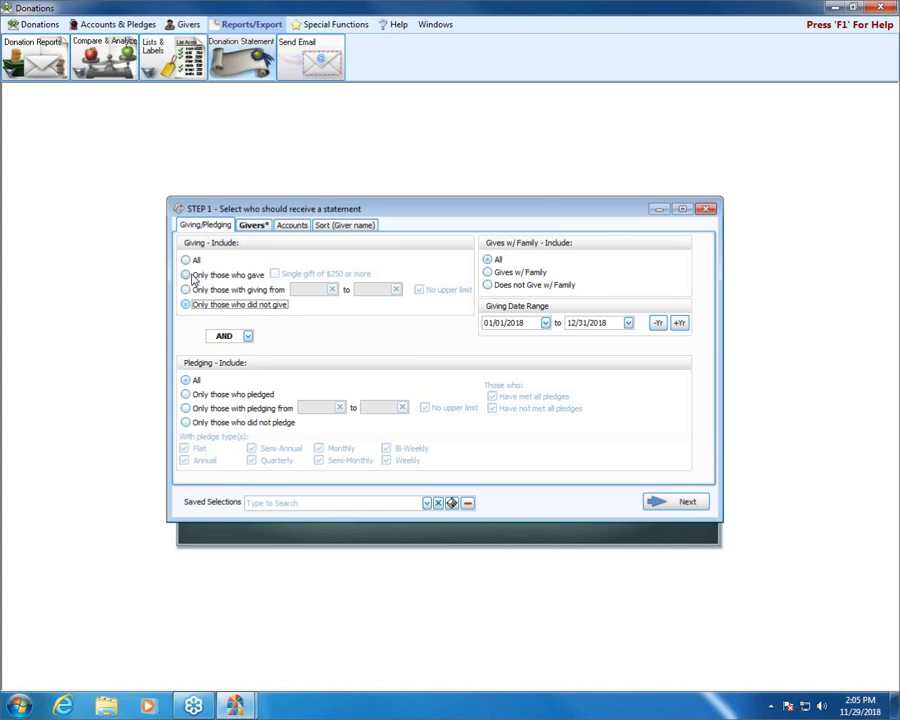
pyautogui.click(222, 276)
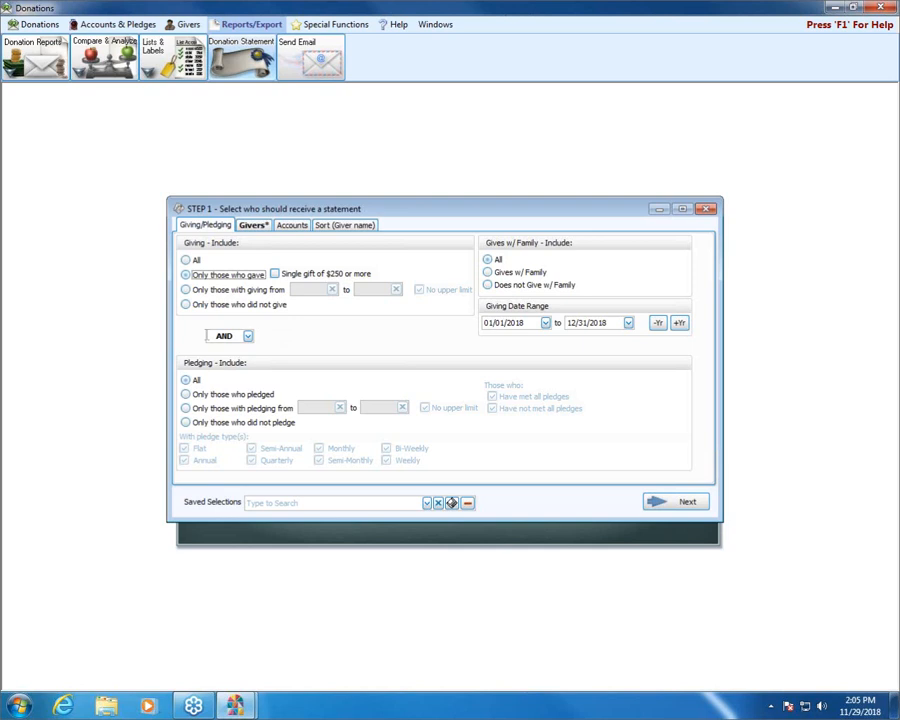
# Step: Try OR as the operator joining the giving and pledging filters, and set it back to AND
pyautogui.click(248, 337)
pyautogui.click(248, 338)
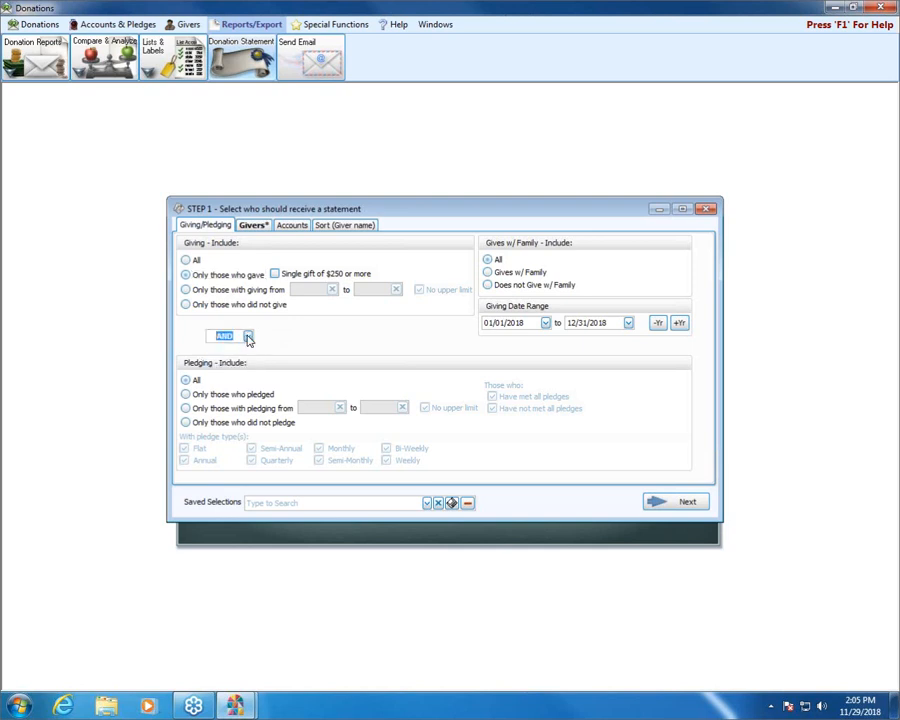
pyautogui.click(248, 338)
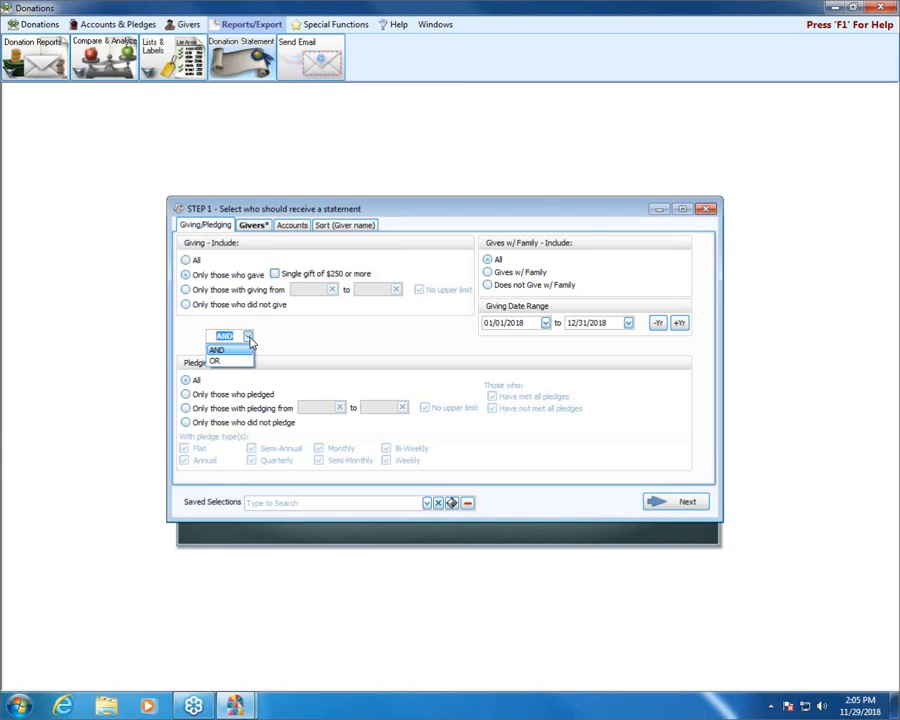
pyautogui.click(248, 338)
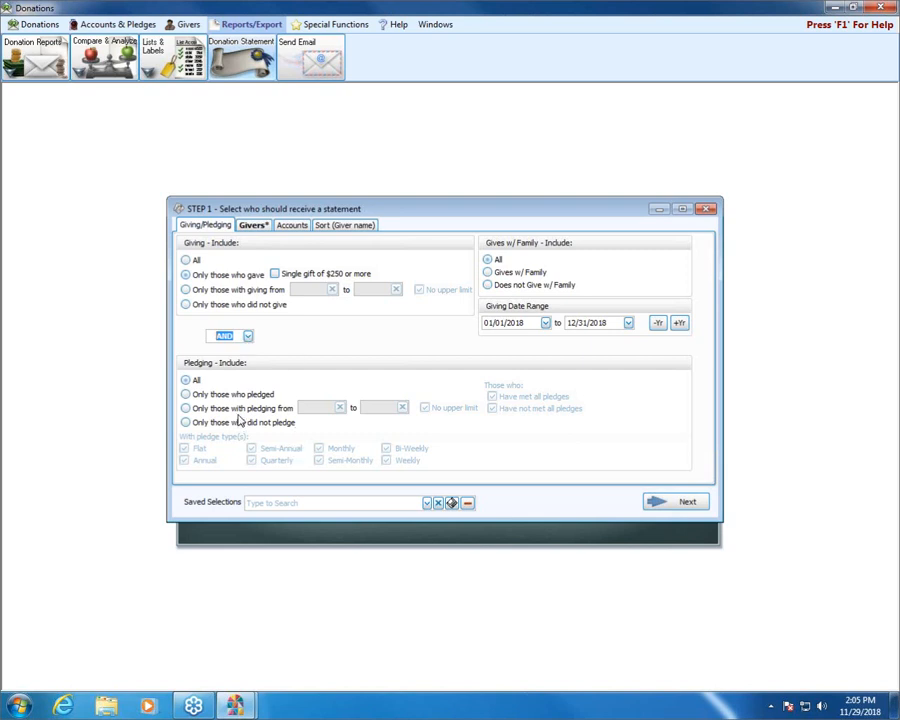
pyautogui.click(248, 337)
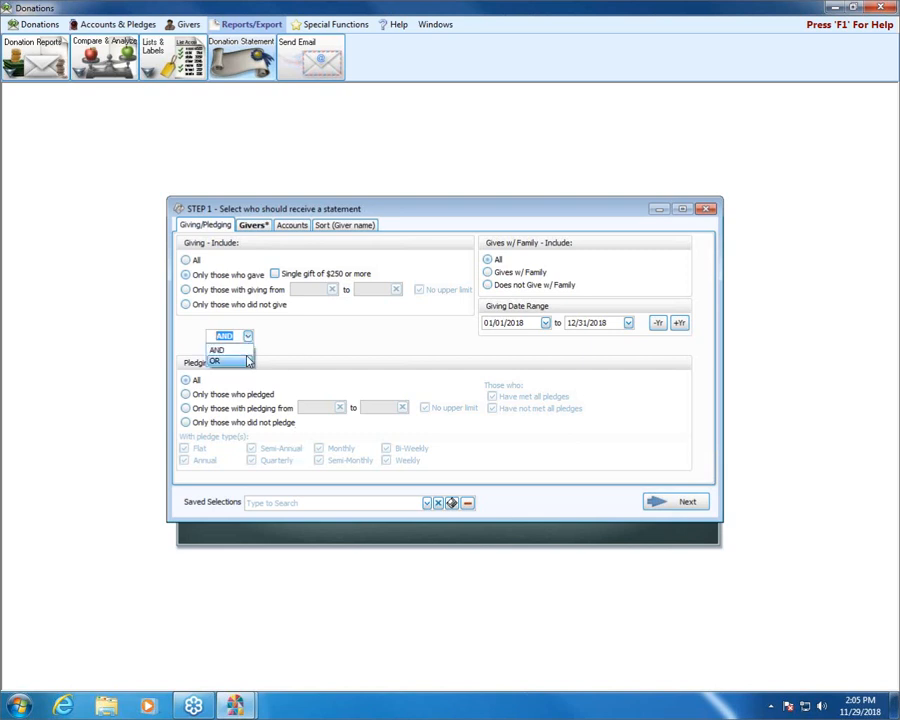
pyautogui.click(247, 361)
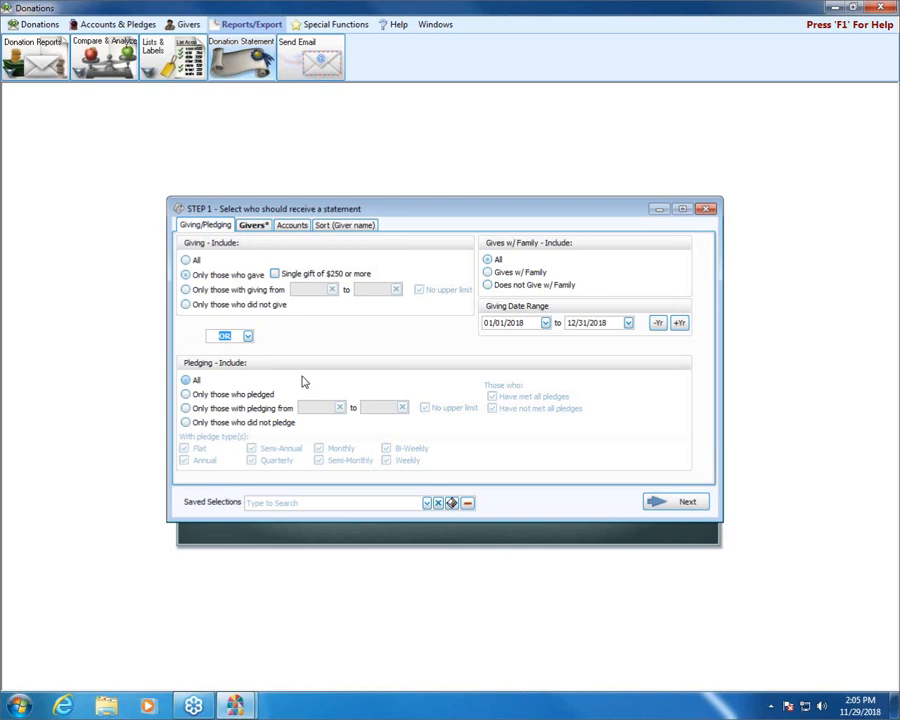
pyautogui.click(248, 336)
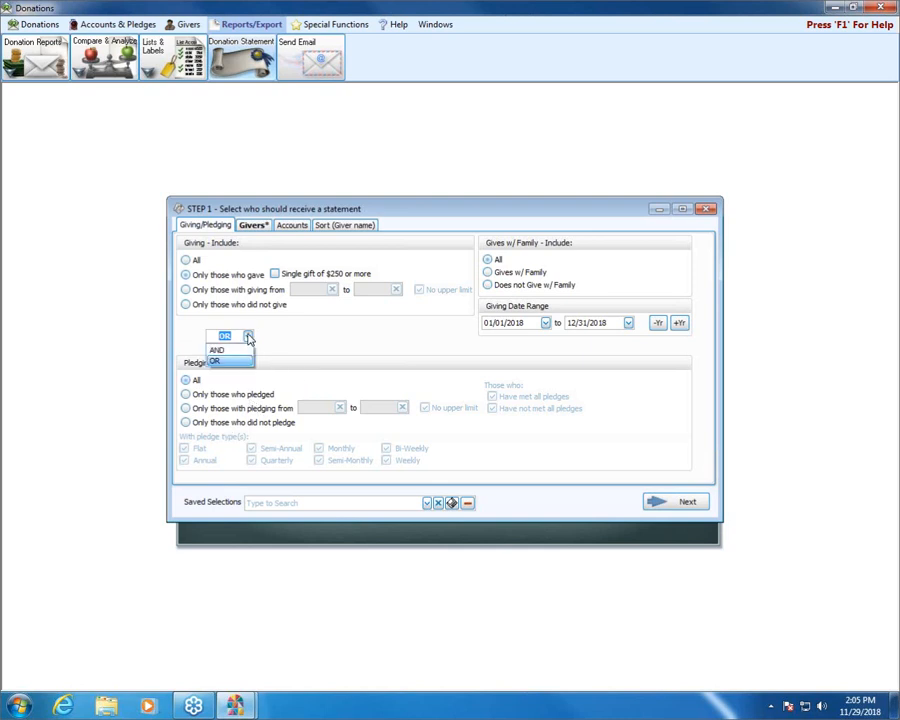
pyautogui.click(241, 350)
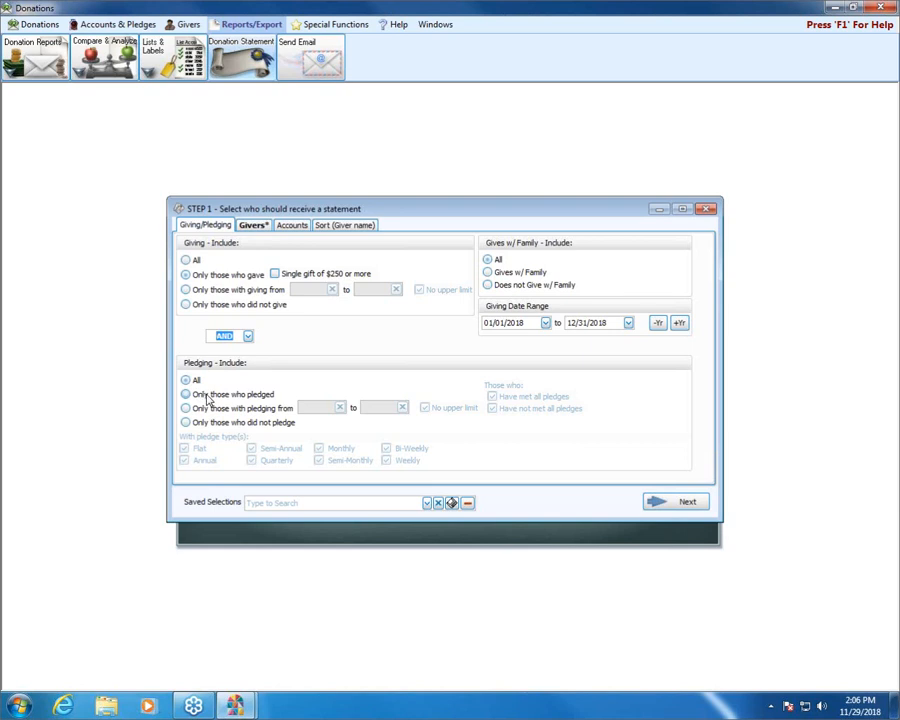
# Step: Try the pledging filters for those who pledged and those with pledging from an amount, and return pledging to All
pyautogui.click(205, 395)
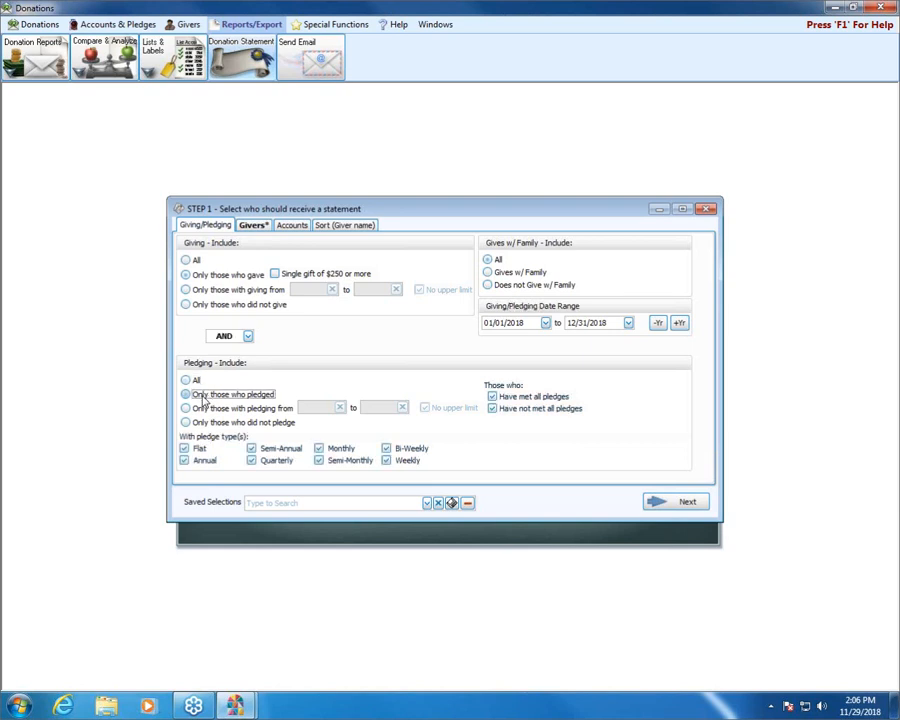
pyautogui.click(198, 307)
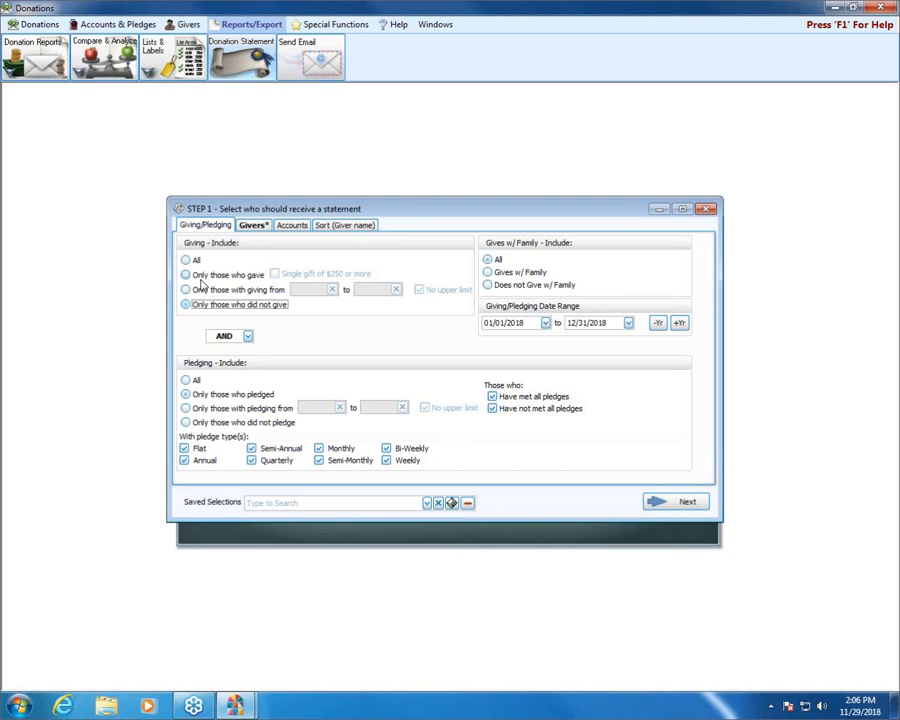
pyautogui.click(188, 274)
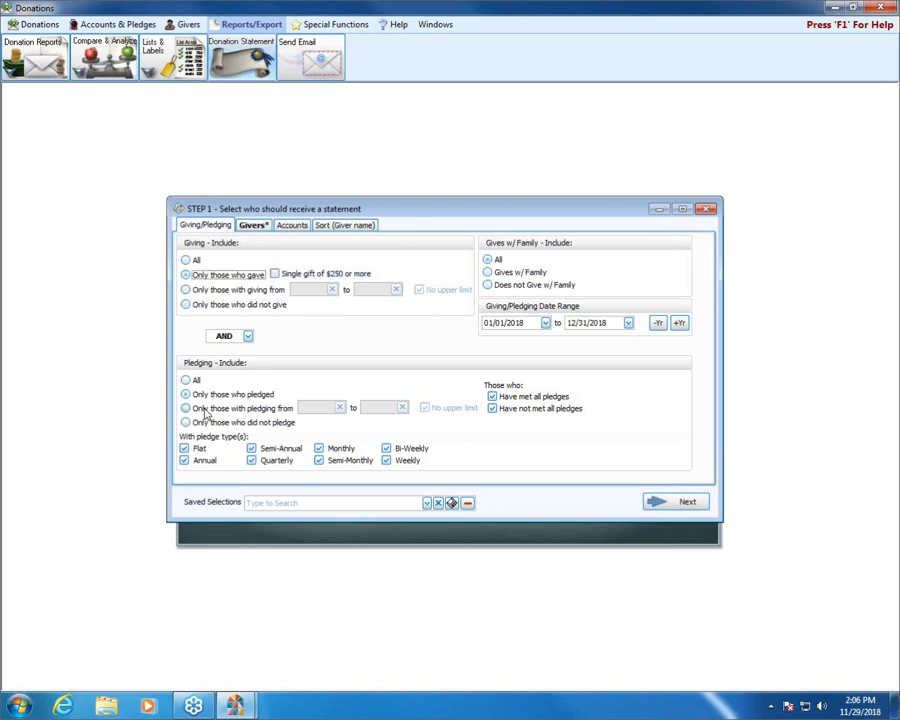
pyautogui.click(197, 412)
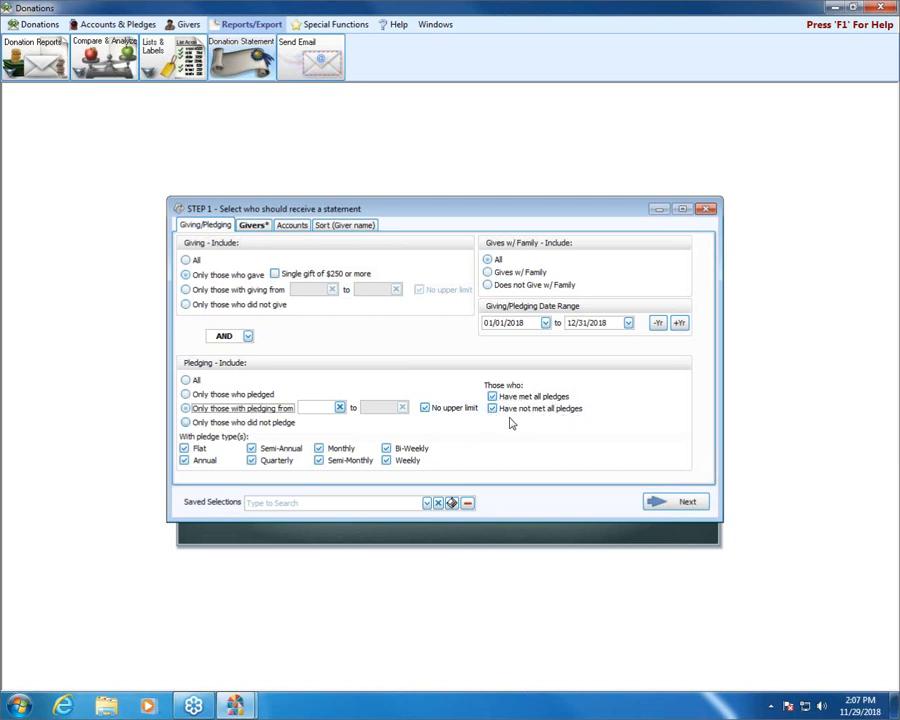
pyautogui.click(196, 383)
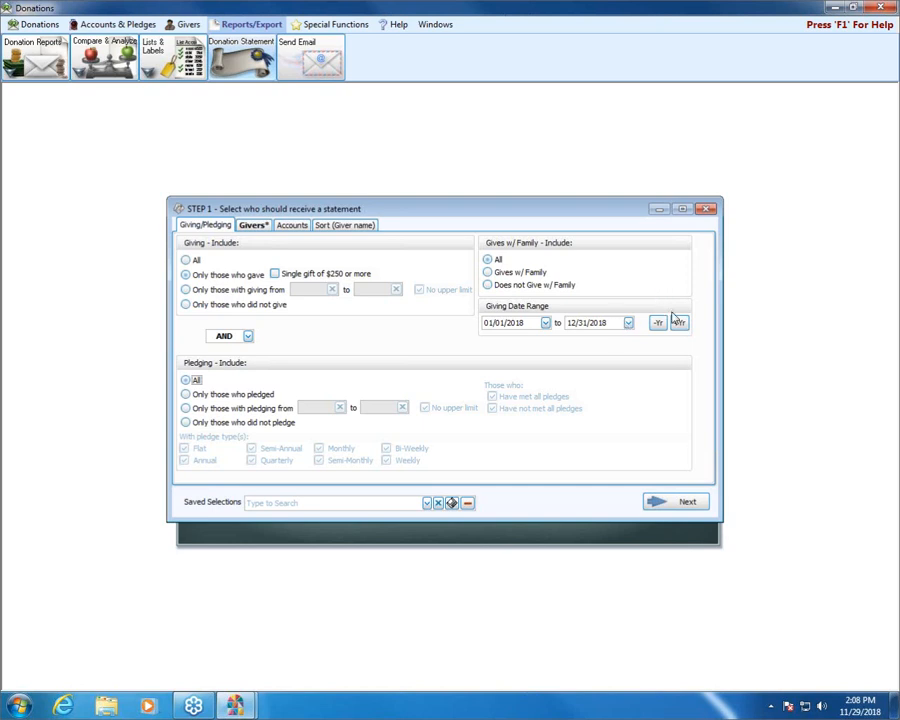
# Step: Try shifting the giving date range back by whole years, and bring it forward again
pyautogui.click(545, 324)
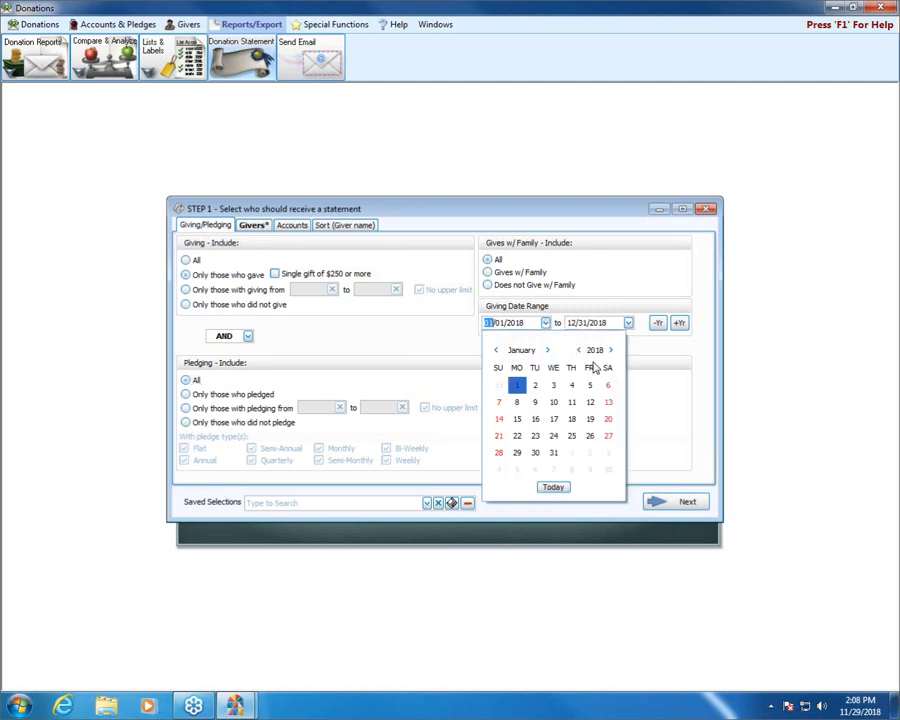
pyautogui.click(579, 350)
pyautogui.click(579, 350)
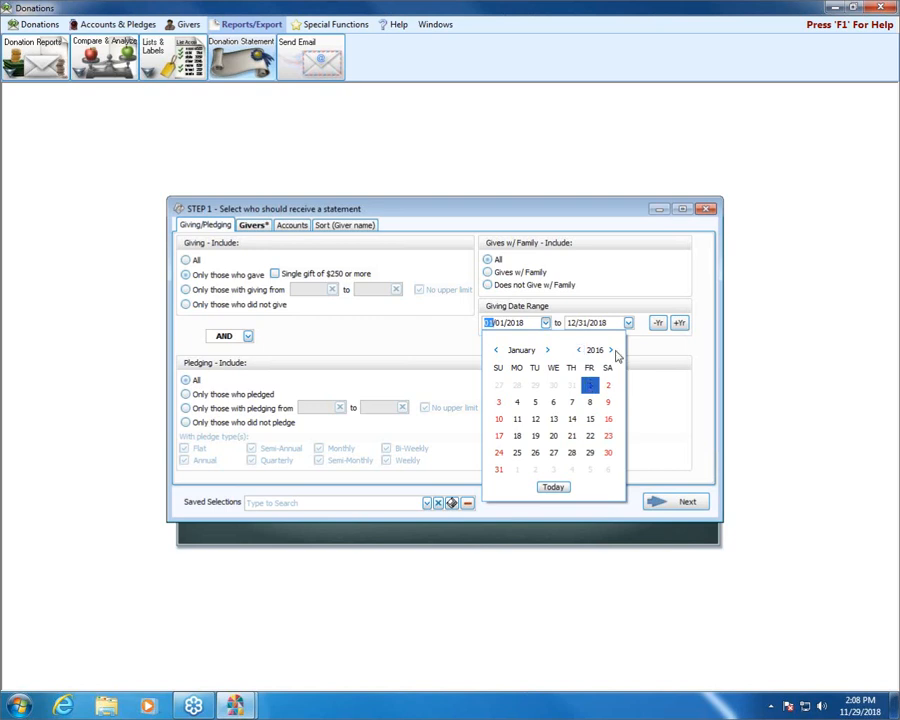
pyautogui.click(658, 324)
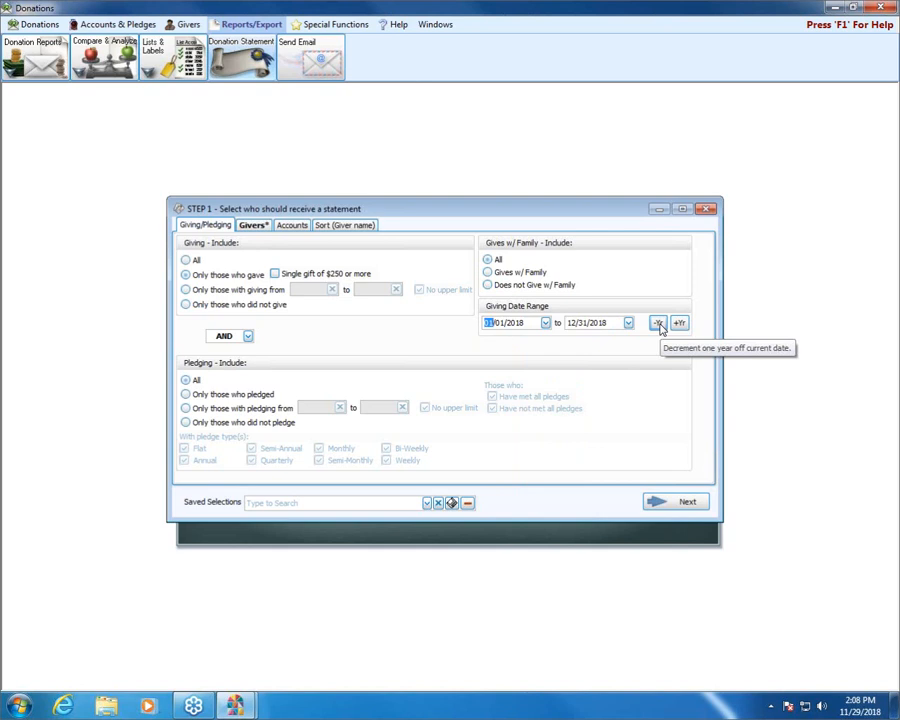
pyautogui.click(658, 323)
pyautogui.click(658, 323)
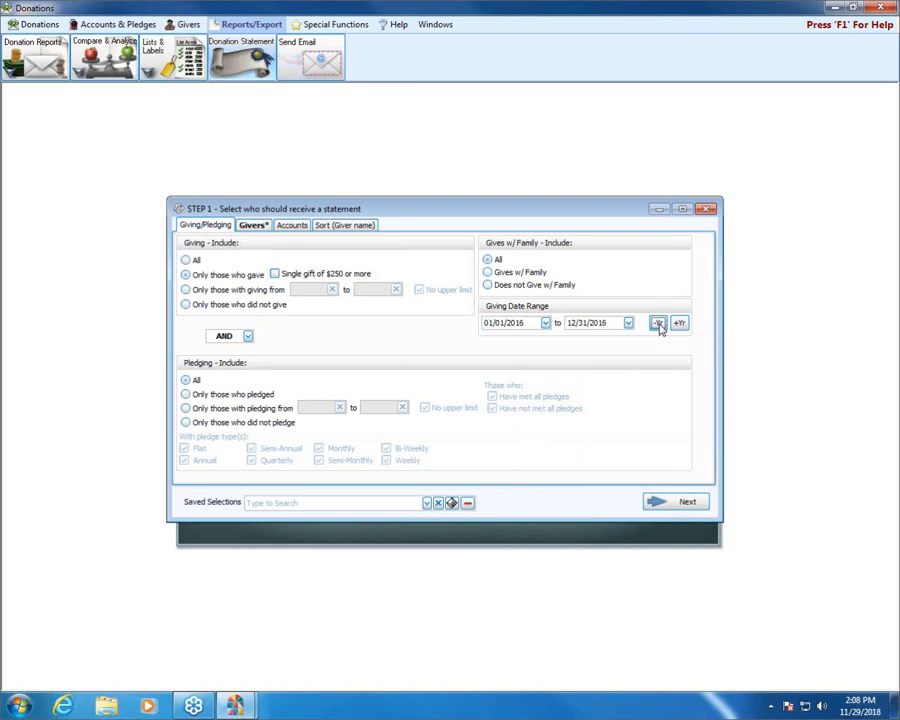
pyautogui.click(658, 323)
pyautogui.click(658, 323)
pyautogui.click(679, 323)
pyautogui.click(679, 323)
pyautogui.click(679, 323)
pyautogui.click(679, 323)
# Step: Search the membership fields for "status" and choose Status Code as the giver selection field
pyautogui.click(256, 228)
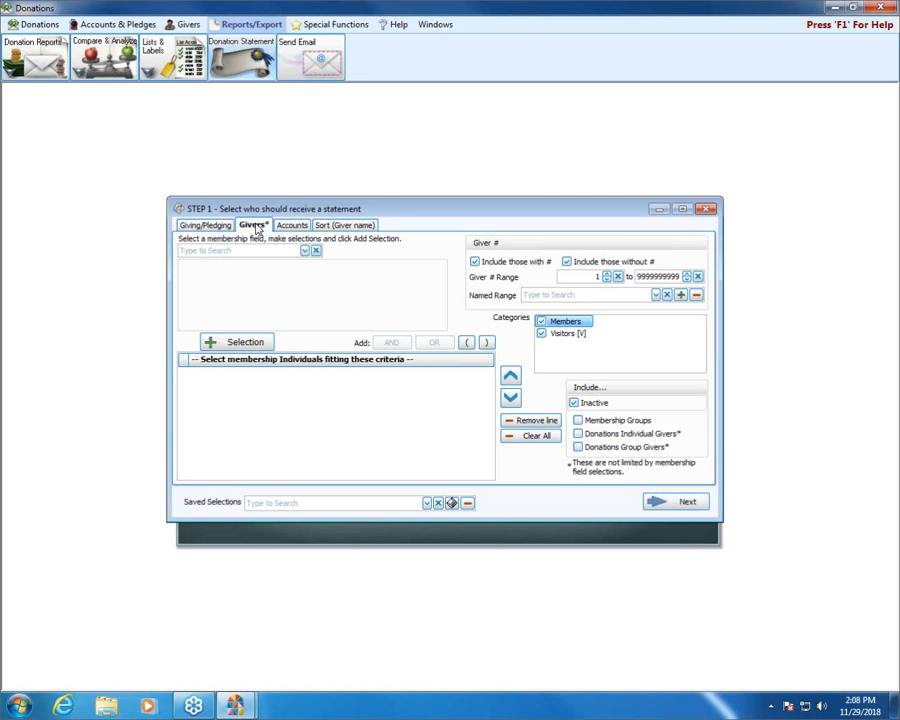
pyautogui.click(305, 253)
pyautogui.write('stat')
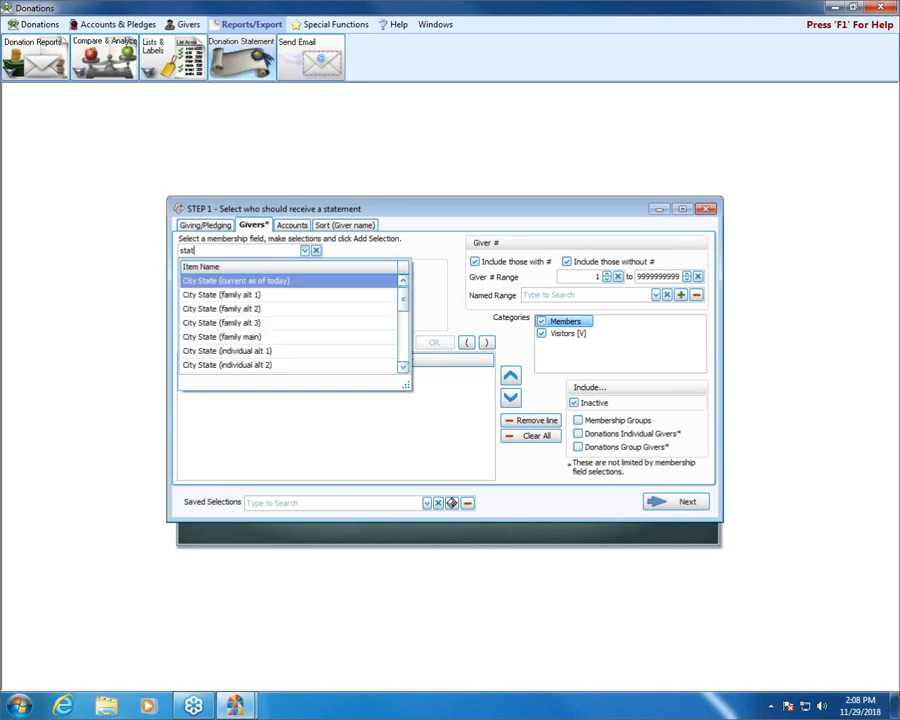
pyautogui.write('us')
pyautogui.click(204, 309)
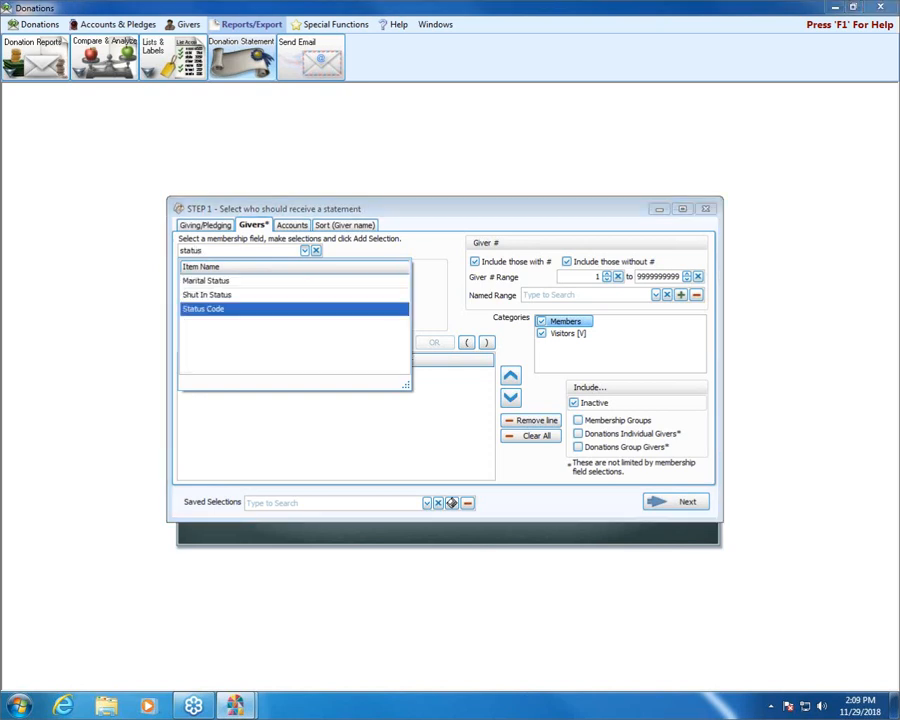
pyautogui.press('Return')
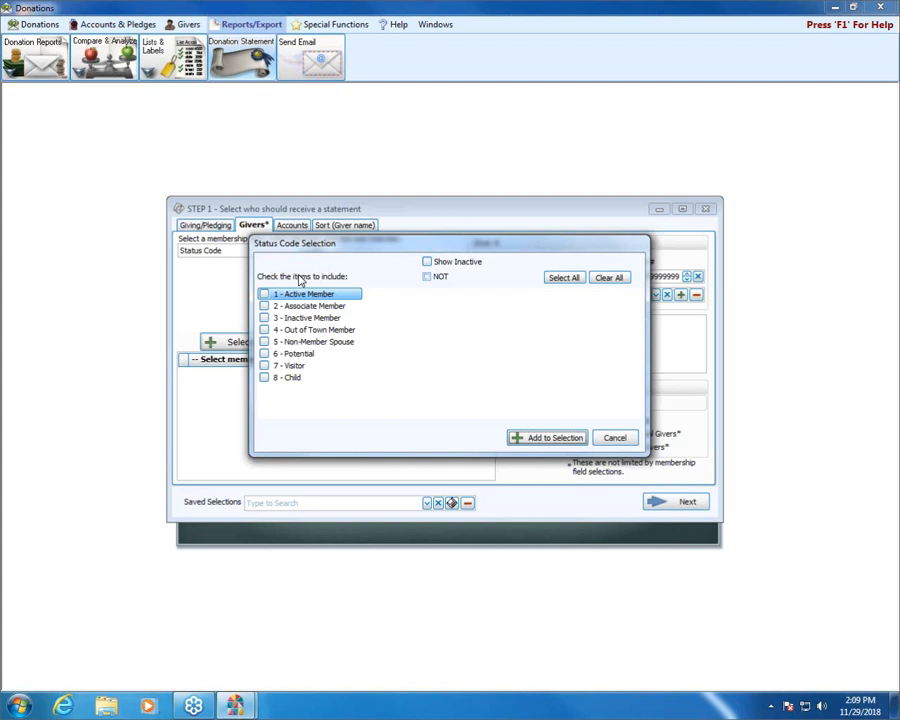
# Step: Add a giver criterion that excludes status codes 7 - Visitor and 8 - Child, and clear all criteria
pyautogui.click(263, 297)
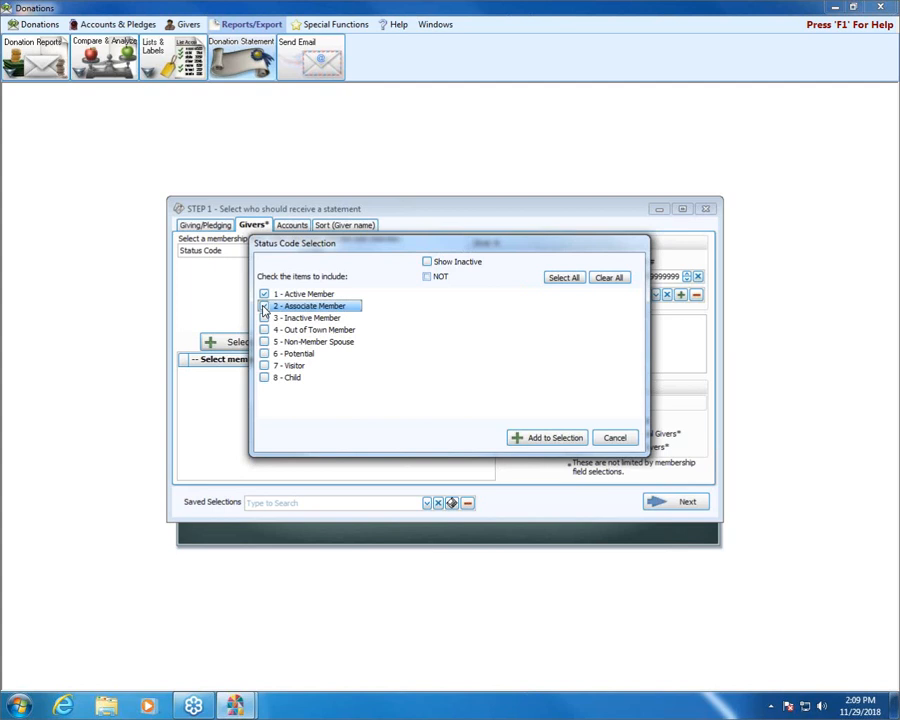
pyautogui.click(264, 307)
pyautogui.click(427, 277)
pyautogui.click(289, 377)
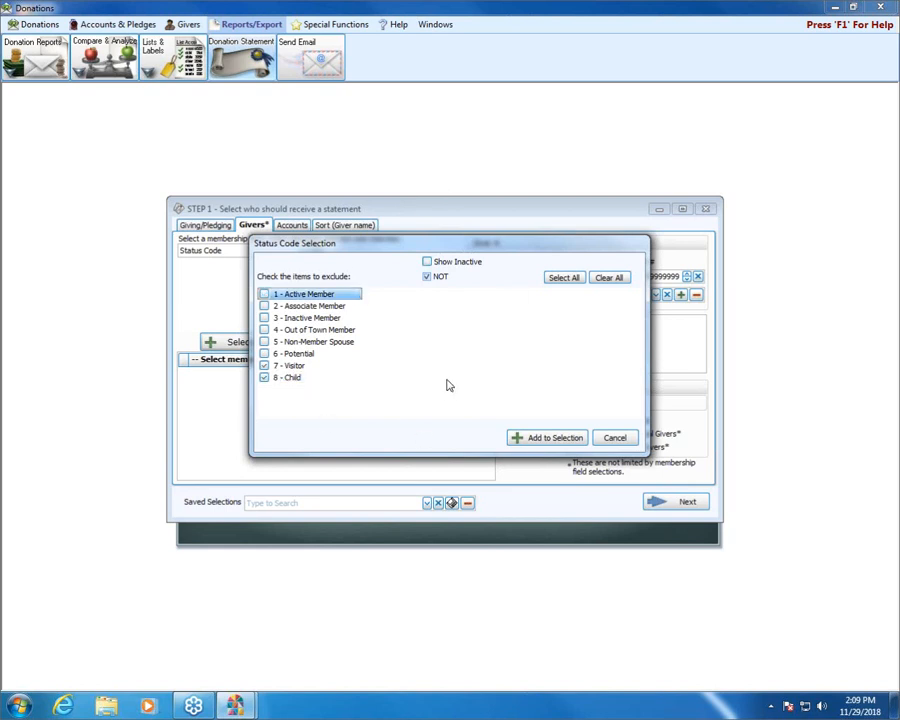
pyautogui.click(550, 438)
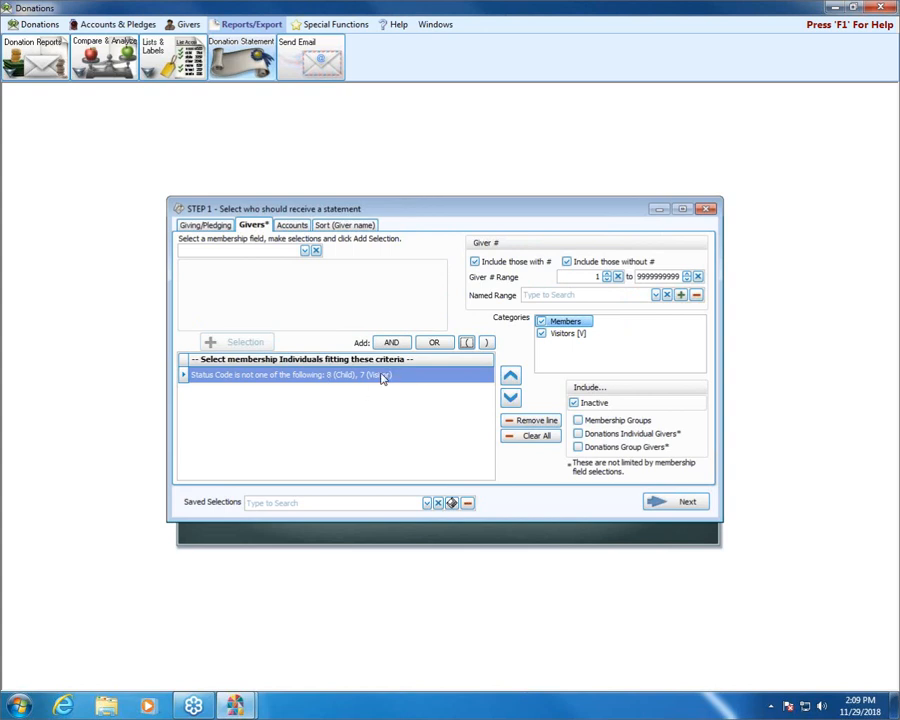
pyautogui.click(518, 438)
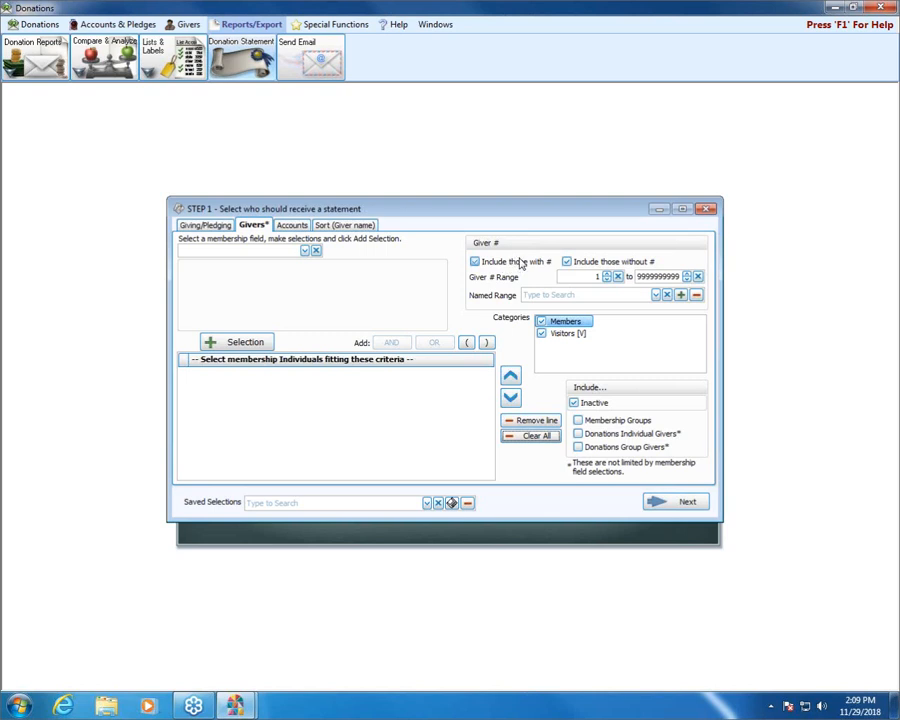
# Step: Try excluding givers without a number and limiting the giver number range to 150, and restore both settings
pyautogui.click(608, 261)
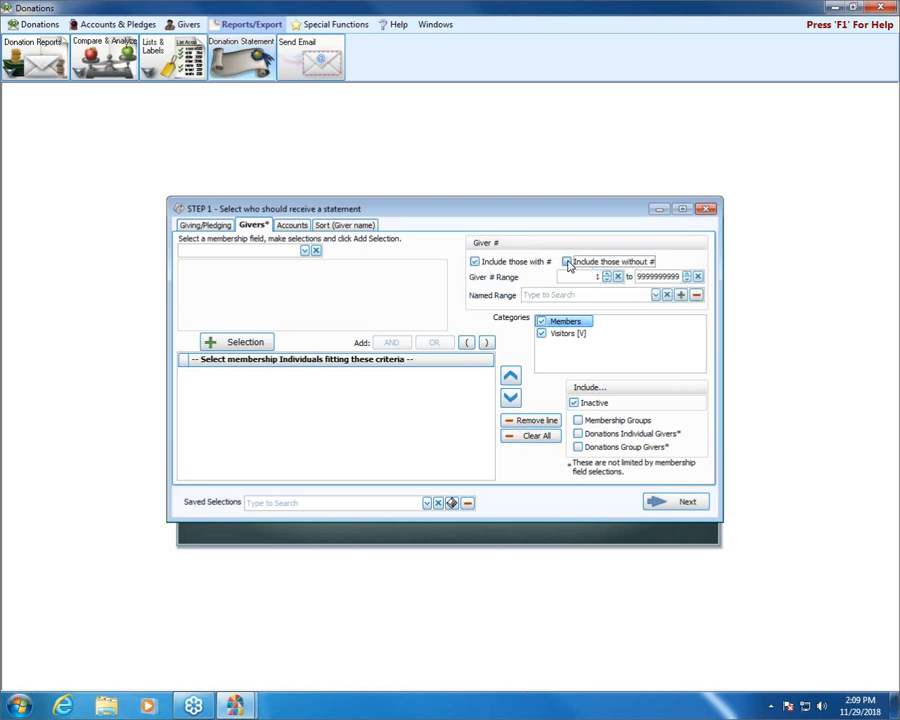
pyautogui.click(567, 261)
pyautogui.moveTo(638, 277); pyautogui.dragTo(682, 277)
pyautogui.write('150')
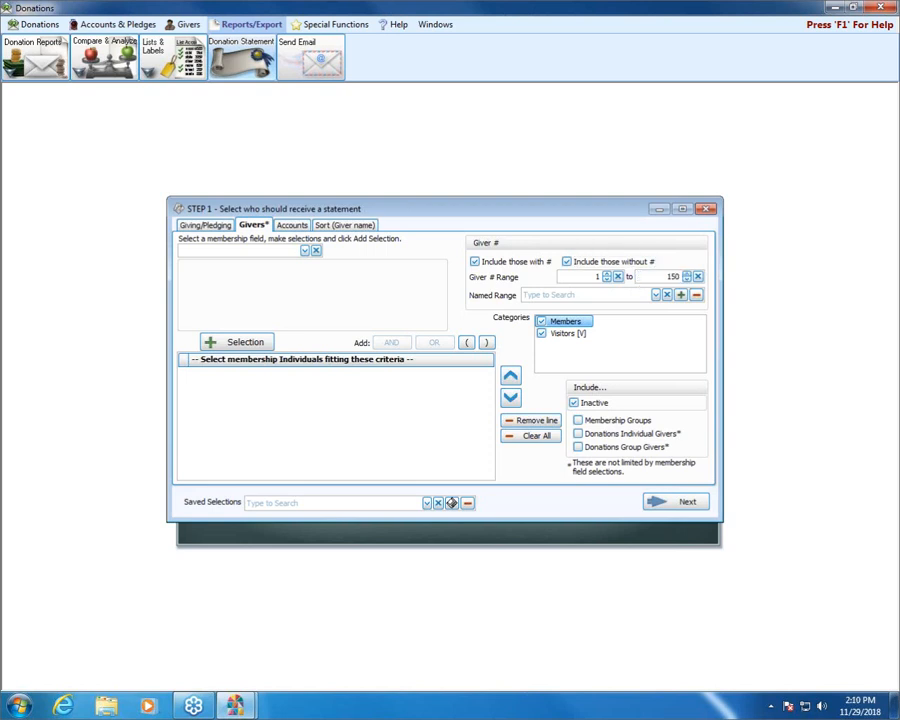
pyautogui.click(651, 263)
pyautogui.click(606, 265)
pyautogui.click(698, 277)
# Step: Try the named range Children's Envelopes and excluding the Visitors category, and reset both filters
pyautogui.click(655, 295)
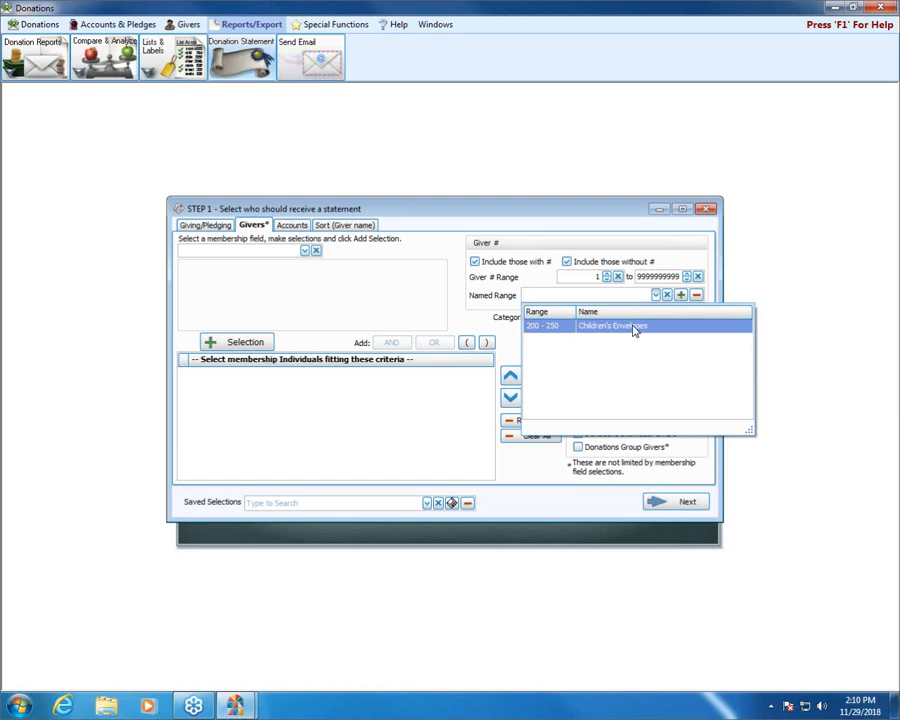
pyautogui.click(633, 328)
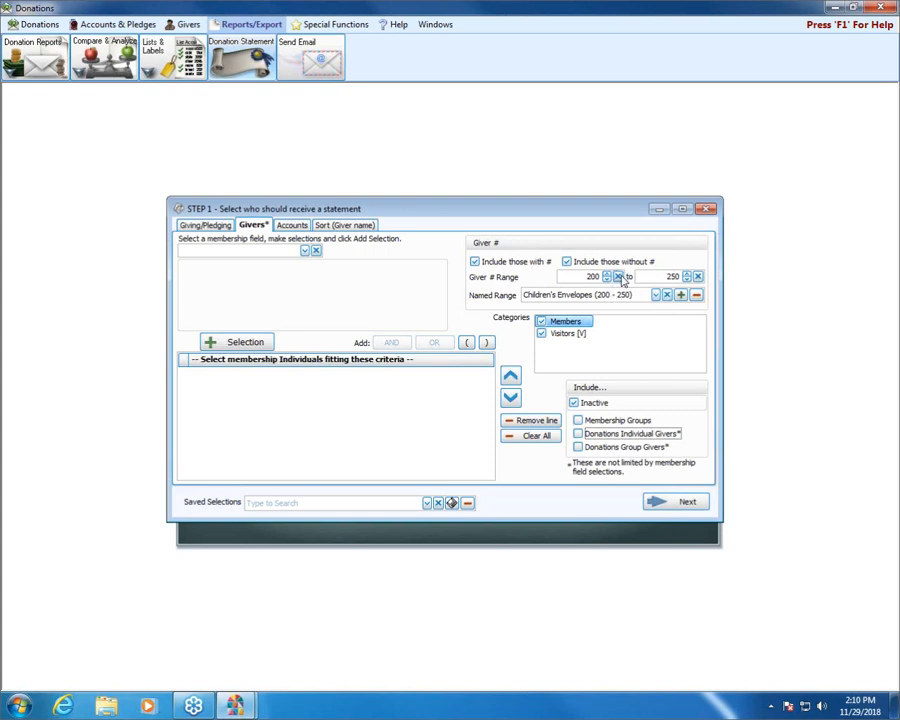
pyautogui.click(667, 295)
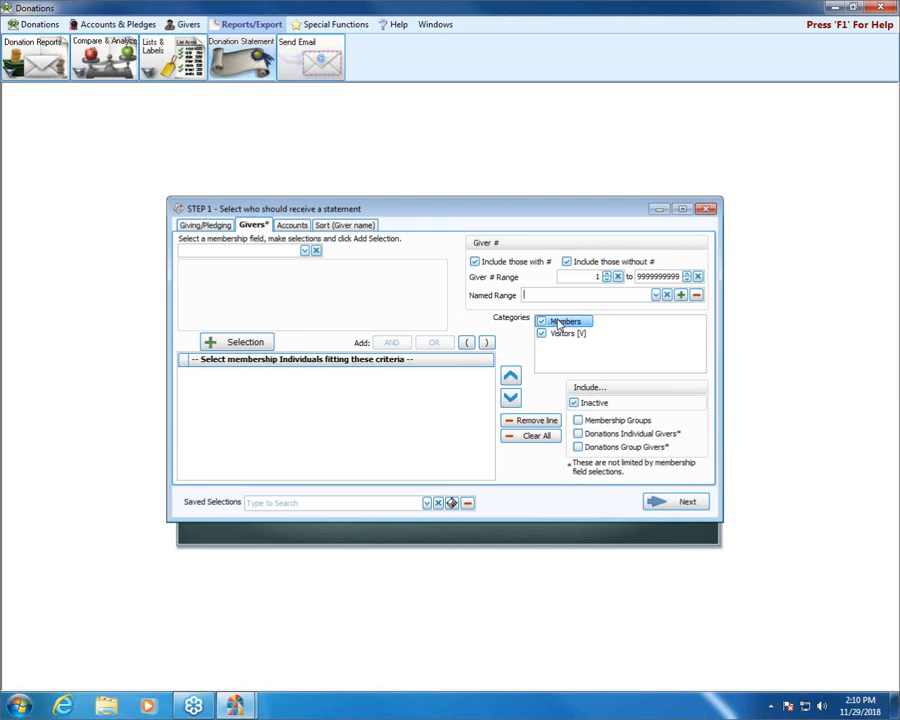
pyautogui.click(562, 334)
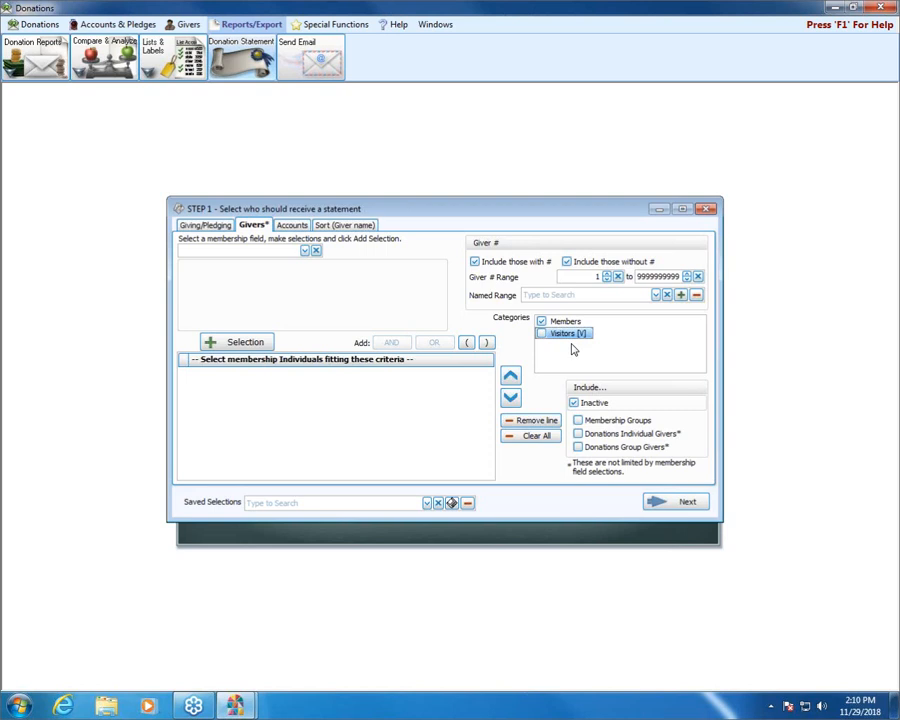
pyautogui.click(568, 336)
# Step: Include Donations Individual Givers and Donations Group Givers in the statement selection
pyautogui.click(600, 435)
pyautogui.click(601, 448)
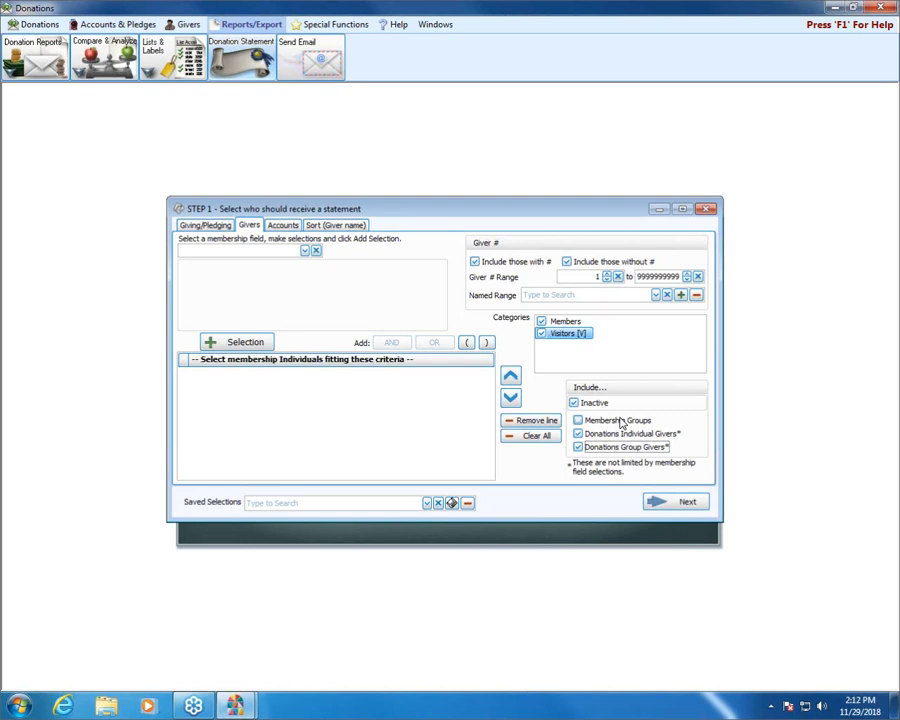
# Step: Try limiting the statement to account 101 - General fund, and remove it from the selected accounts
pyautogui.click(284, 226)
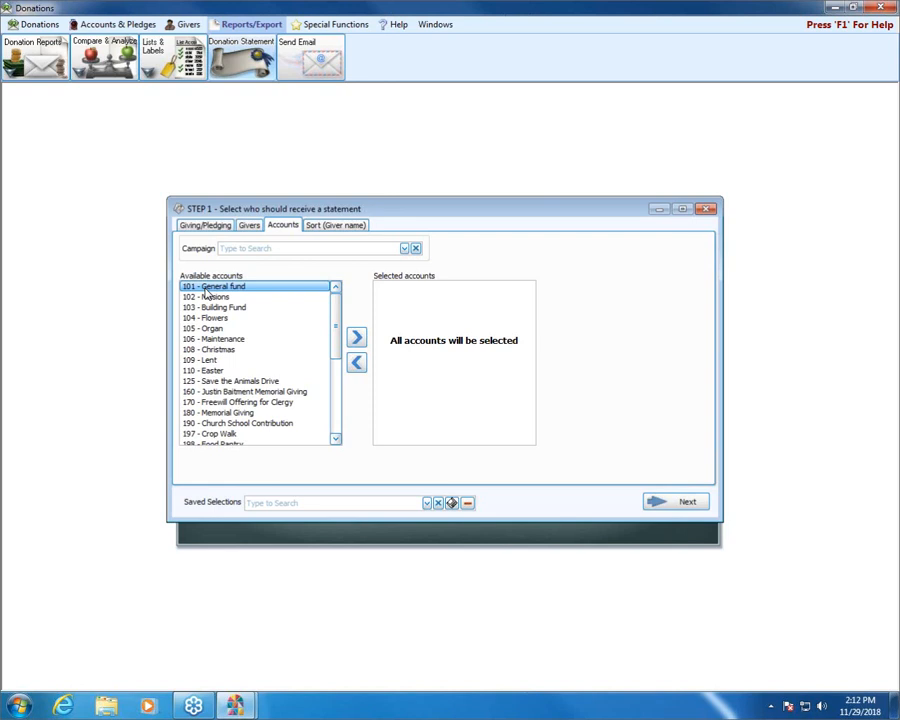
pyautogui.moveTo(335, 314)
pyautogui.mouseDown()
pyautogui.moveTo(335, 363)
pyautogui.moveTo(335, 325)
pyautogui.mouseUp()
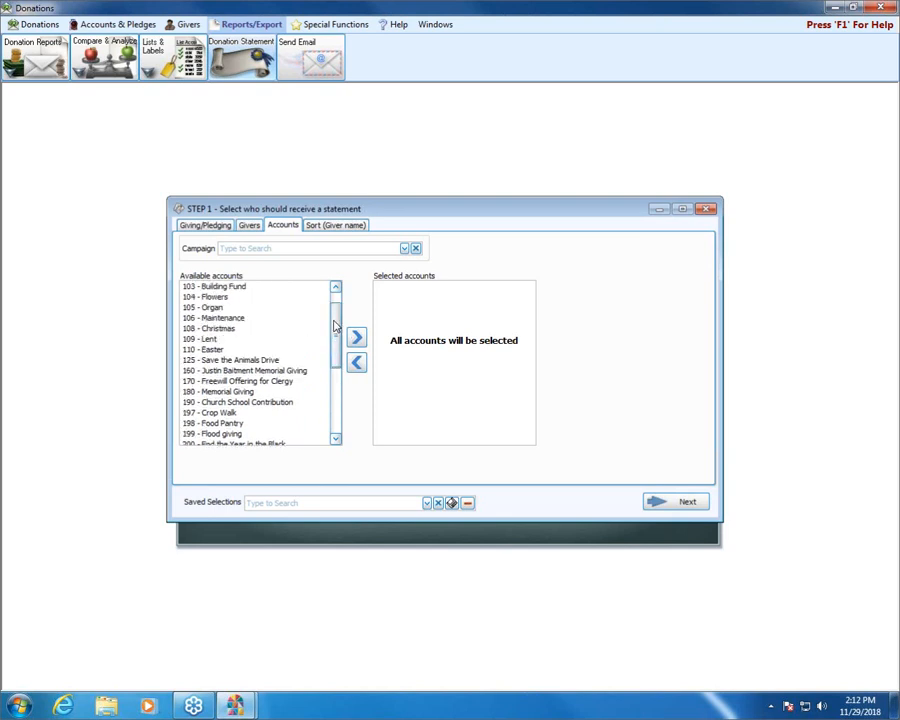
pyautogui.click(335, 440)
pyautogui.moveTo(335, 342); pyautogui.dragTo(333, 310)
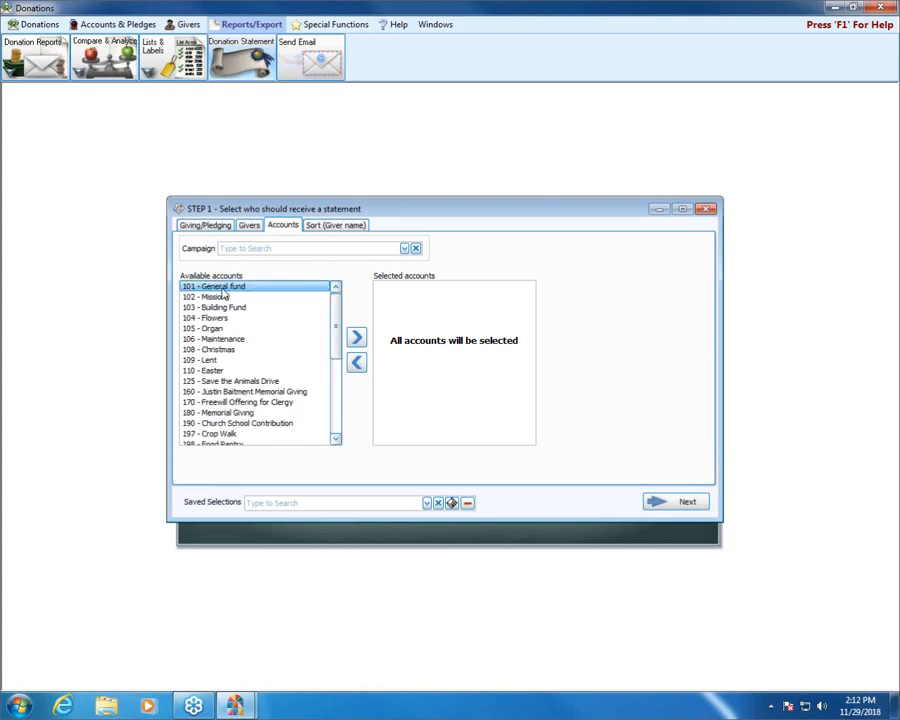
pyautogui.doubleClick(222, 288)
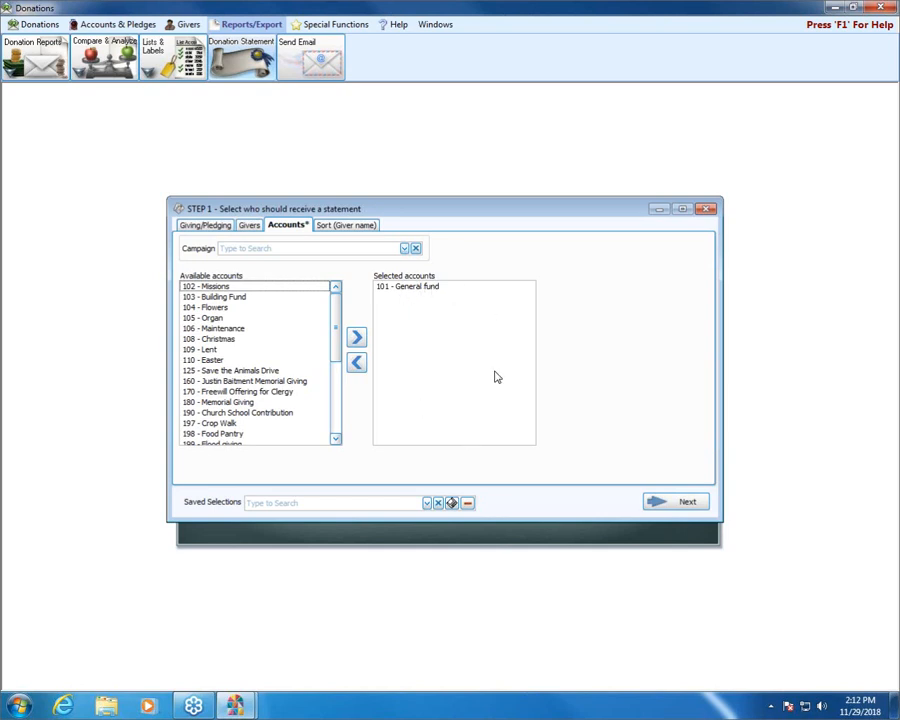
pyautogui.doubleClick(419, 288)
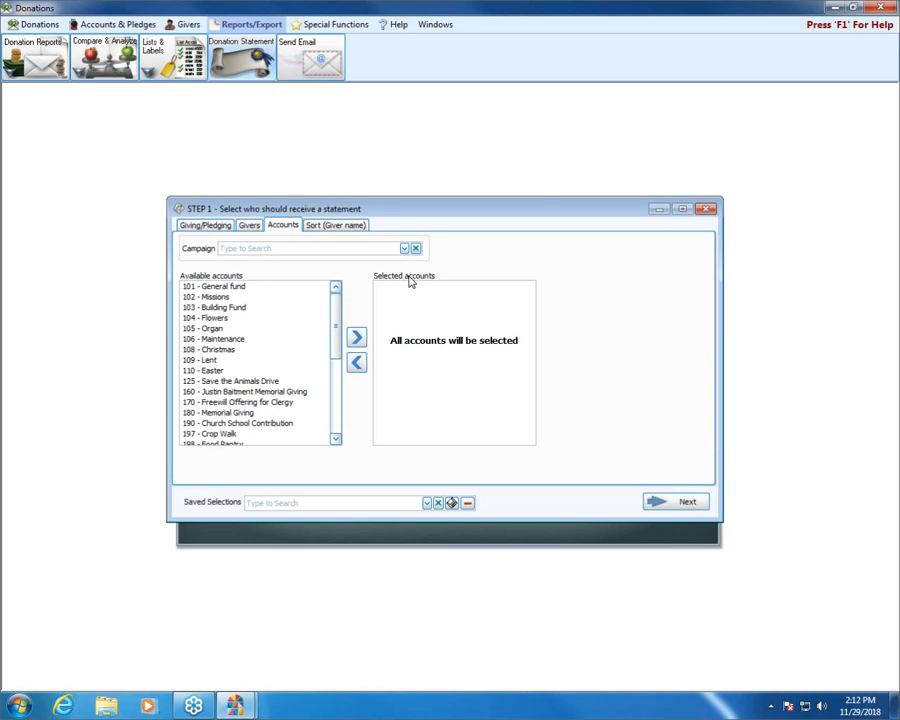
# Step: Try filtering the accounts by the Stewardship 2018 campaign, and clear the campaign
pyautogui.click(404, 248)
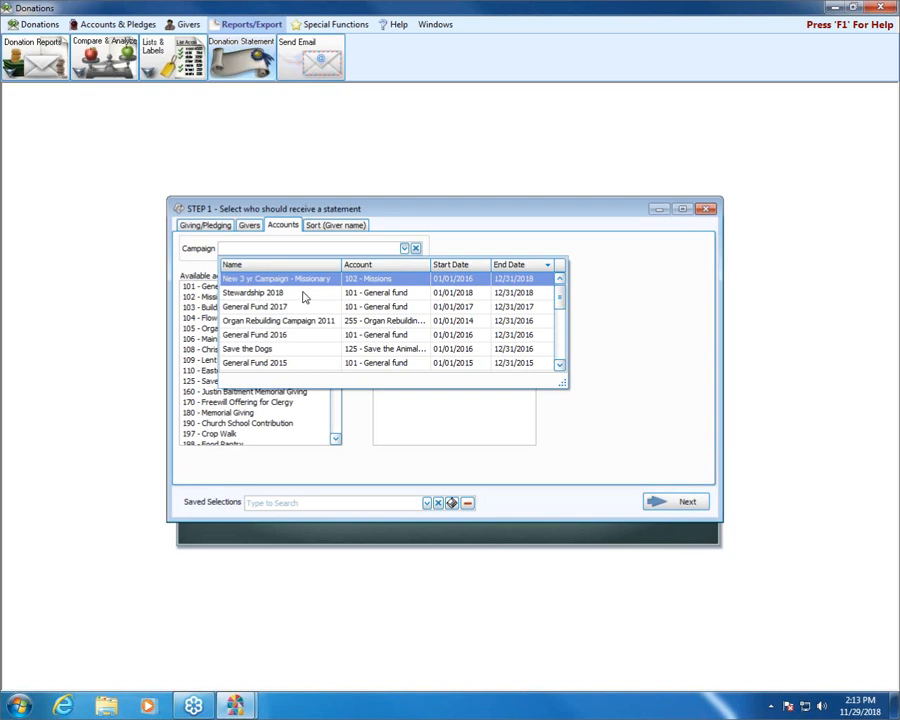
pyautogui.click(305, 294)
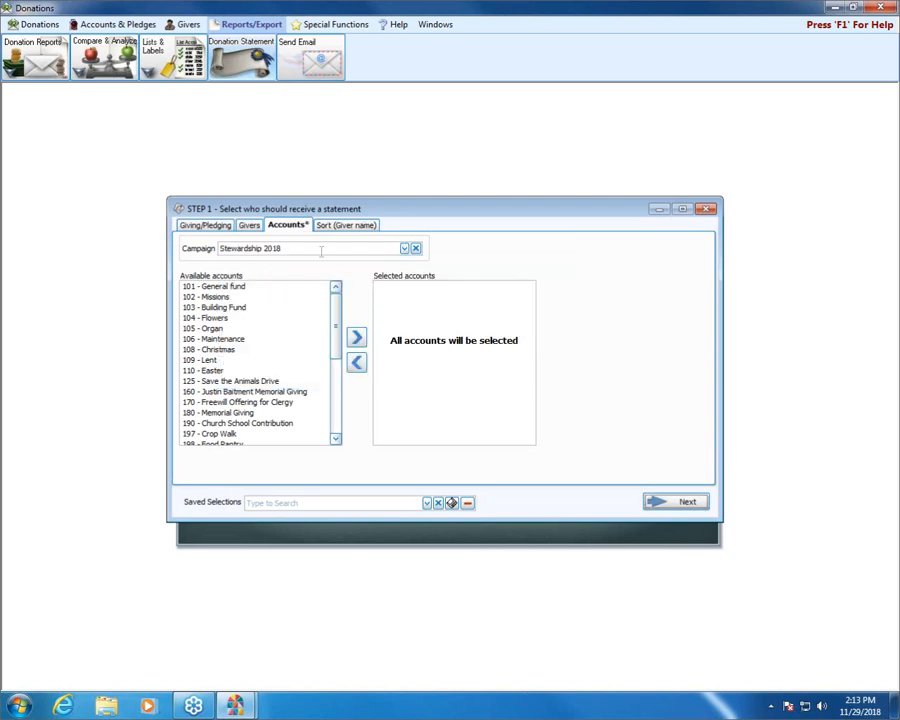
pyautogui.click(416, 249)
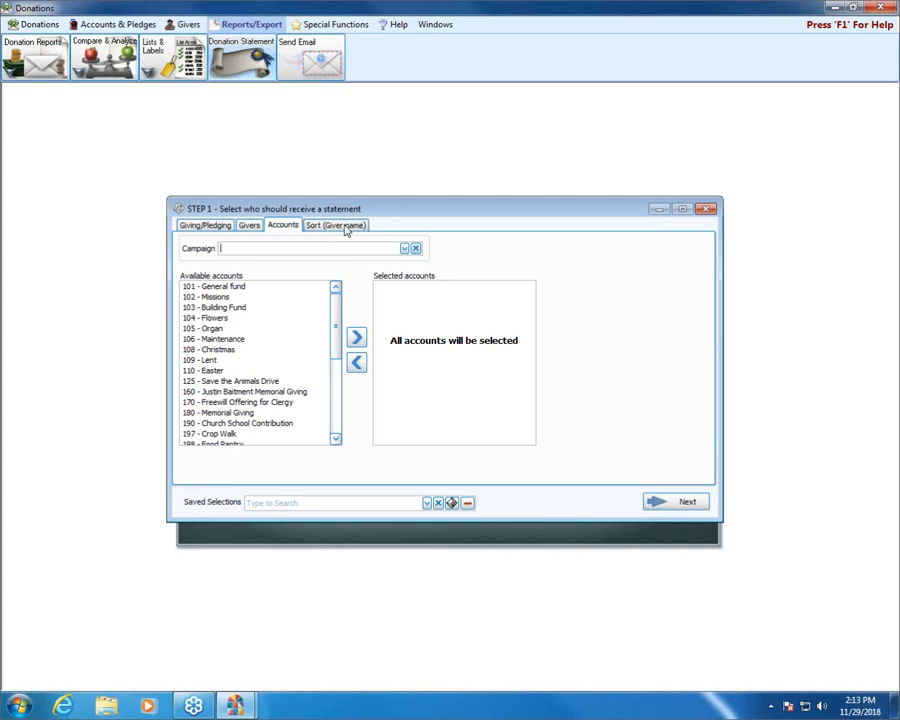
# Step: Choose Giver name as the first sort field and continue to the statement layout step
pyautogui.click(344, 226)
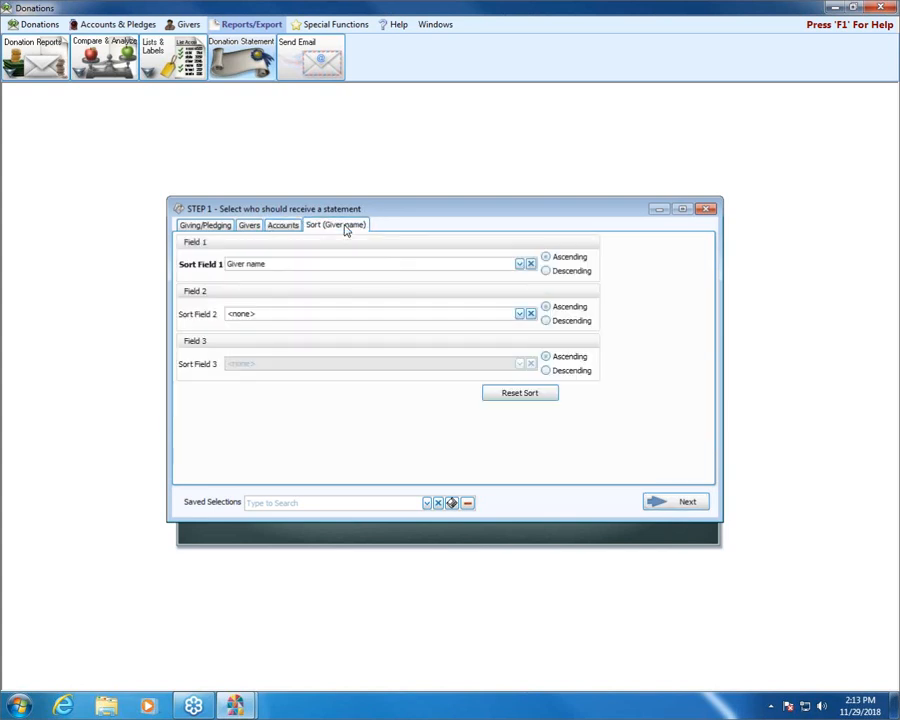
pyautogui.click(519, 264)
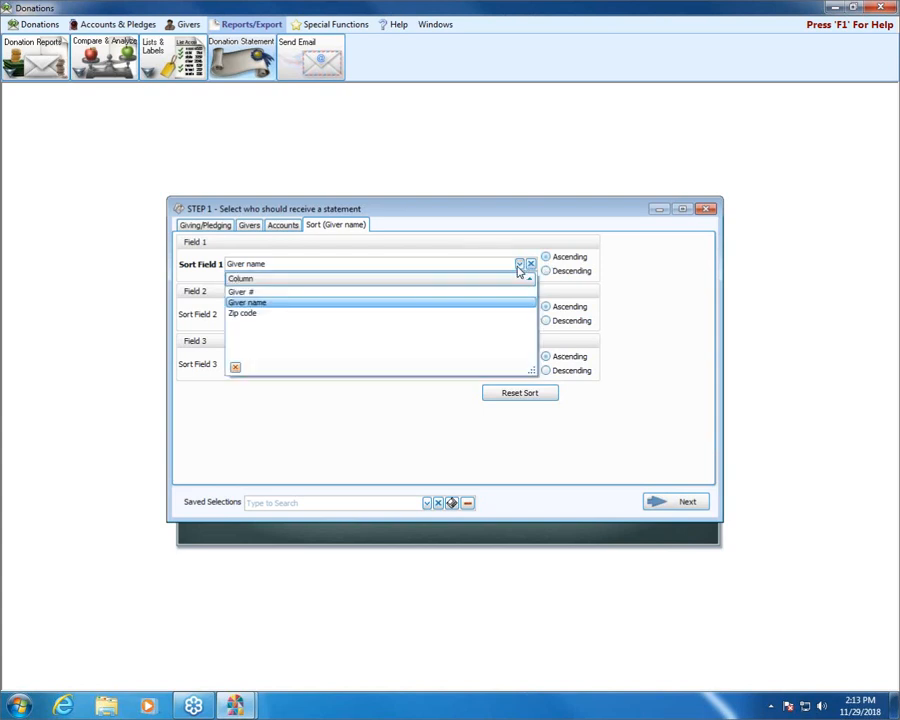
pyautogui.click(391, 303)
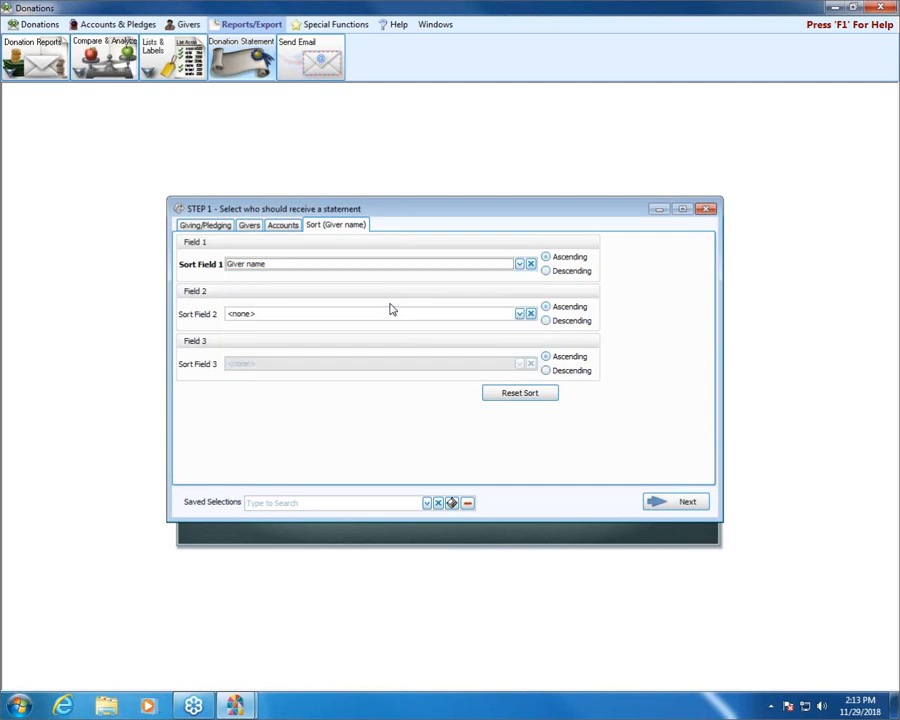
pyautogui.click(688, 501)
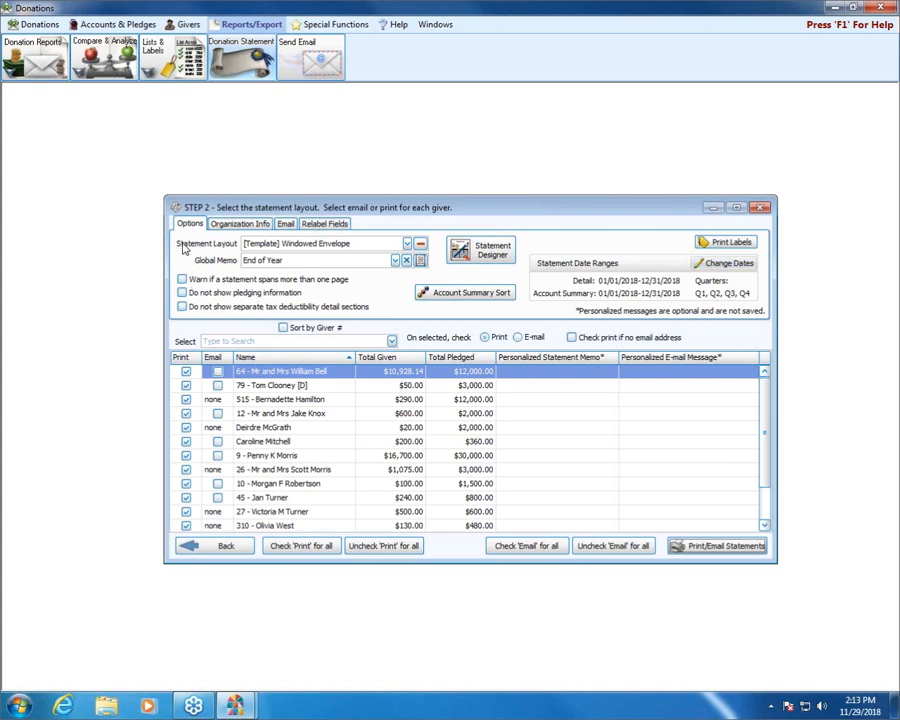
# Step: Choose the [Template] Windowed Envelope statement layout and the End of Year global memo
pyautogui.click(407, 246)
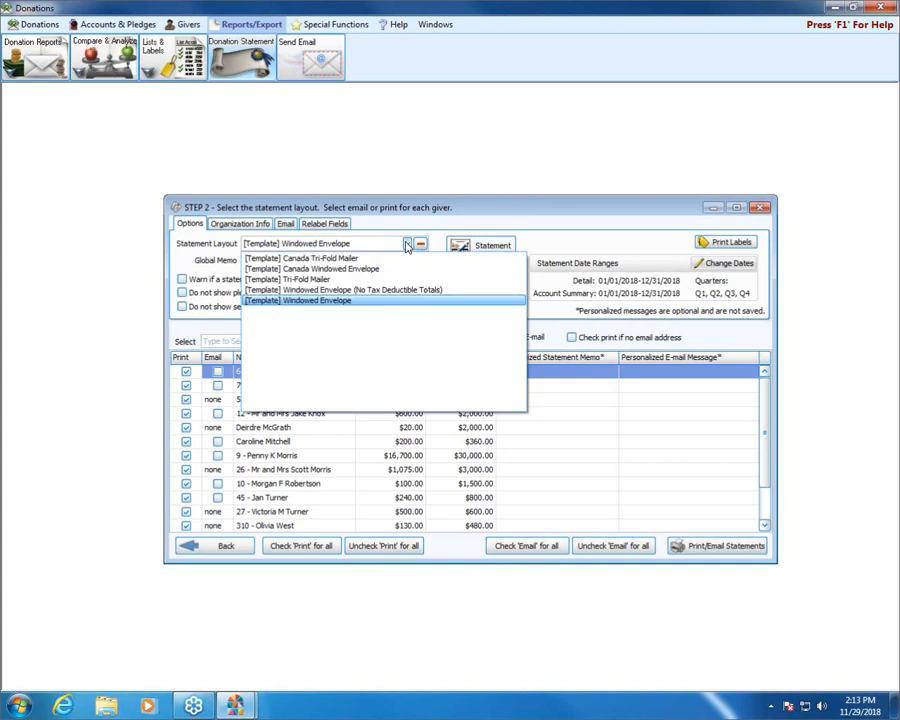
pyautogui.click(338, 305)
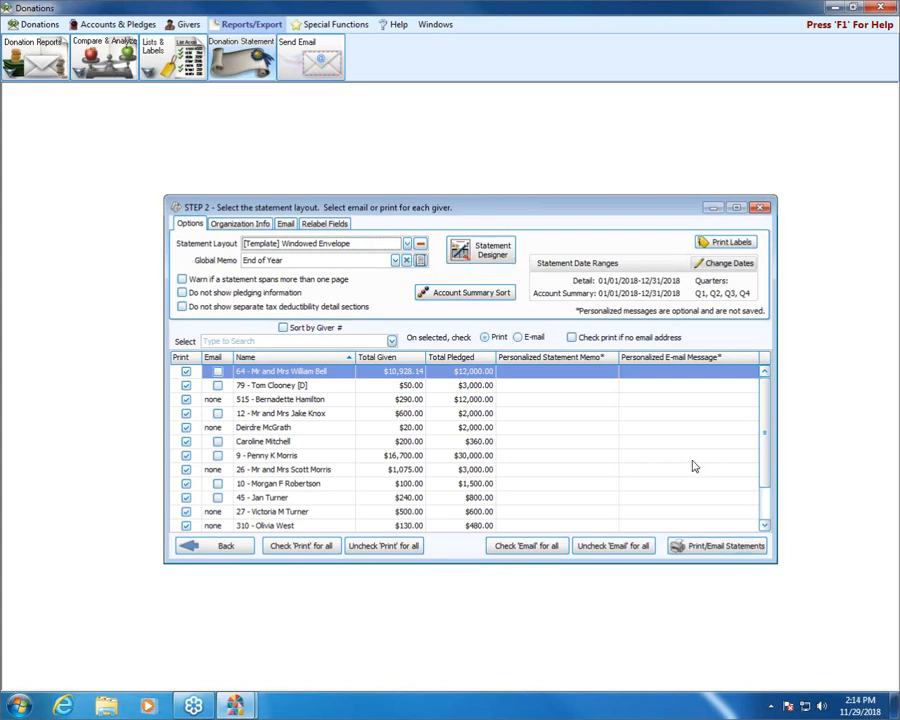
pyautogui.click(396, 262)
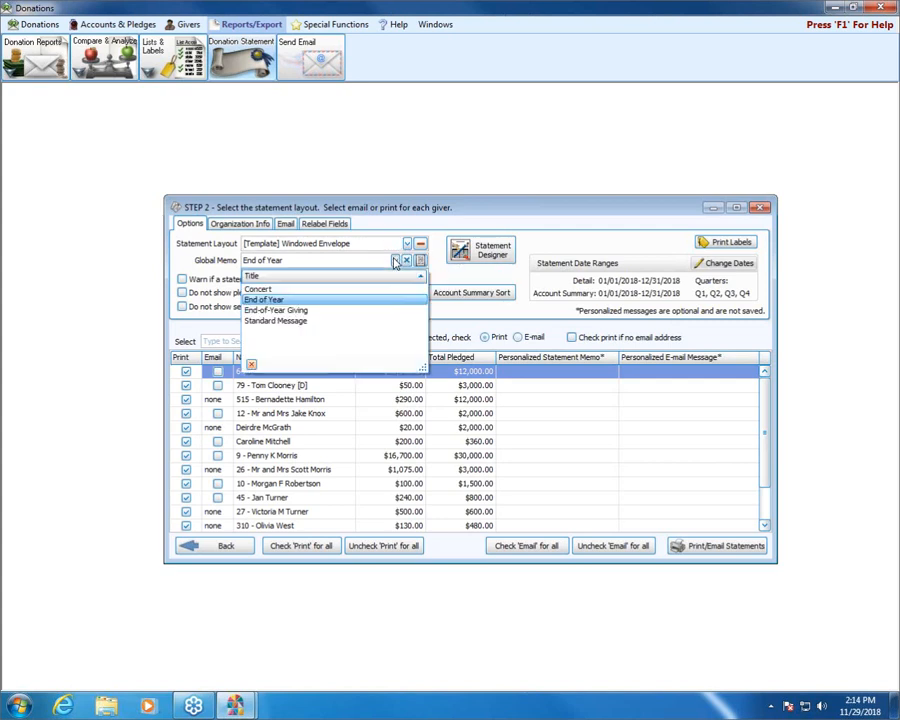
pyautogui.click(308, 301)
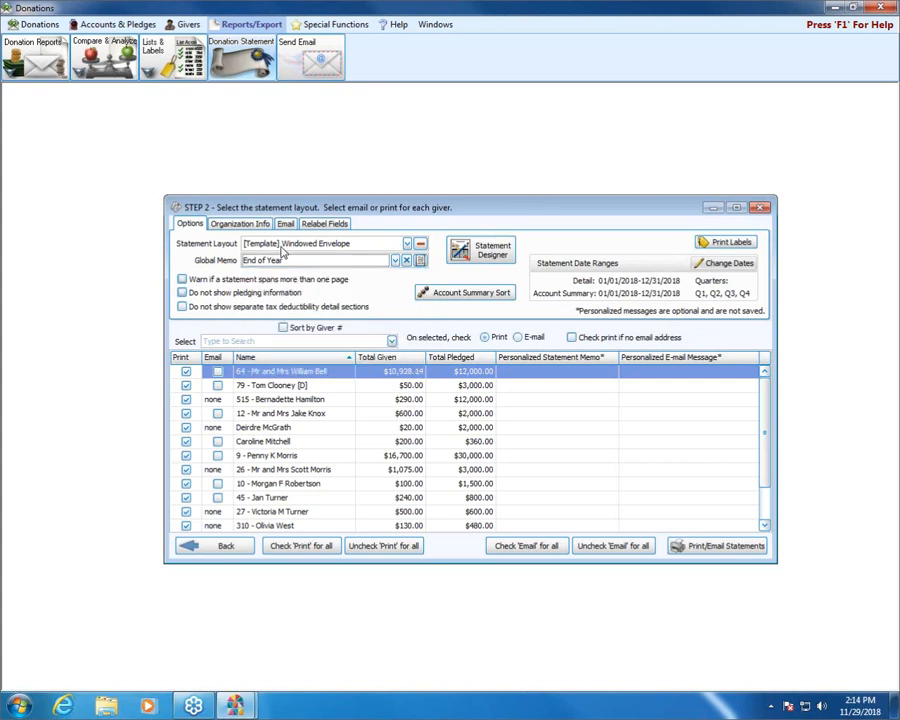
# Step: Edit the End of Year global memo so its message refers to 2018 donations and receipts by 12/31/2018
pyautogui.click(421, 260)
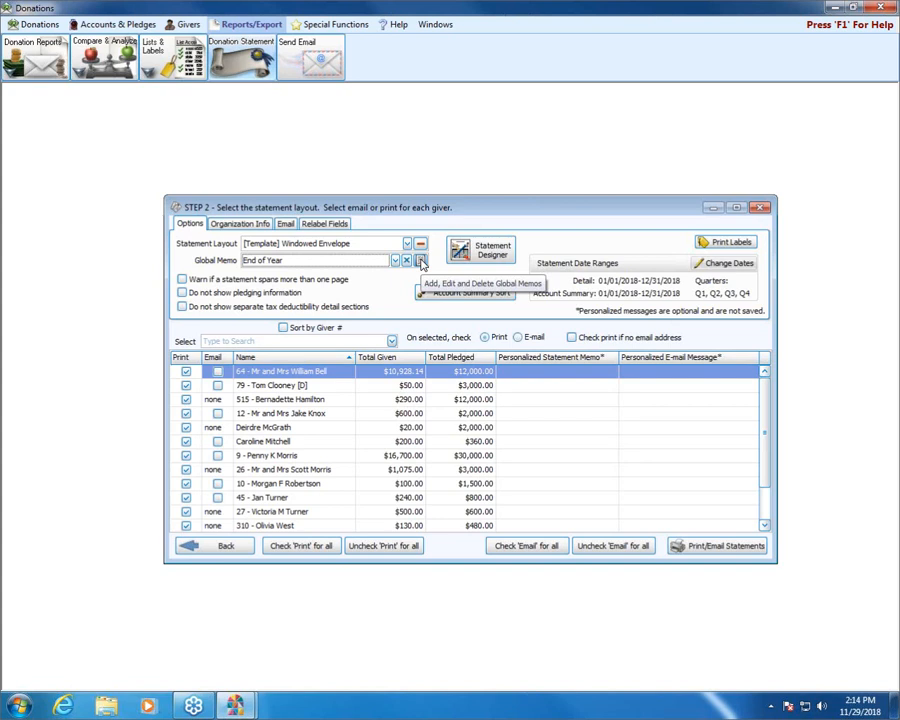
pyautogui.click(421, 261)
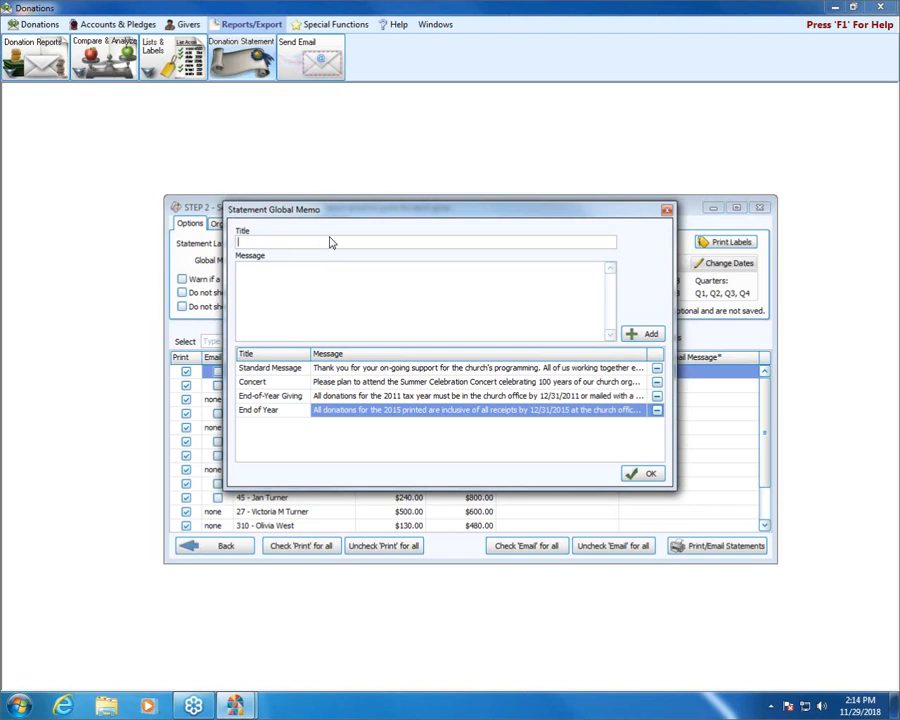
pyautogui.click(514, 414)
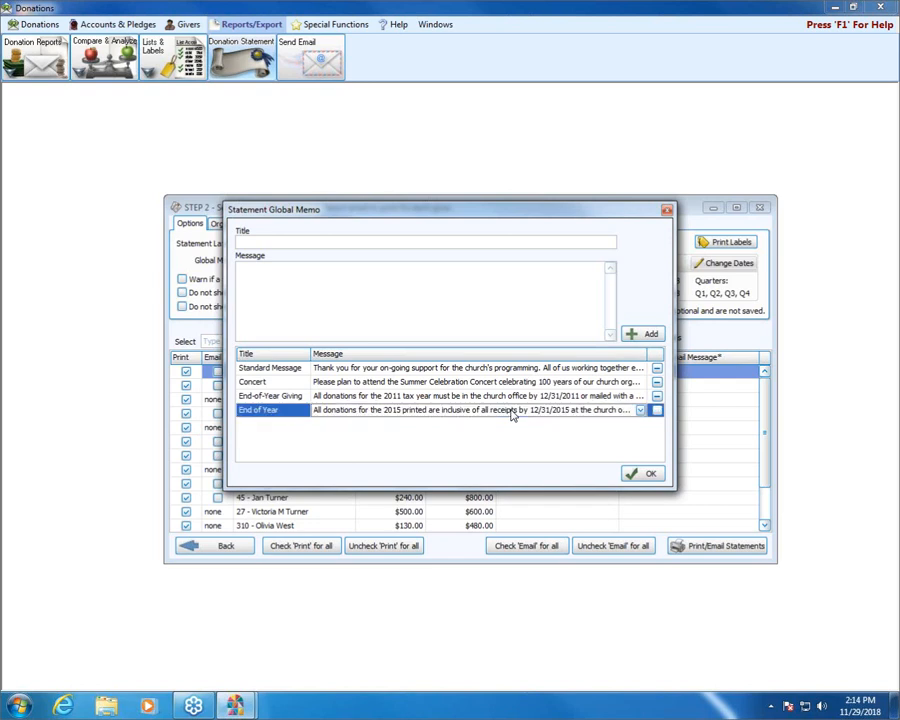
pyautogui.click(399, 412)
pyautogui.click(640, 410)
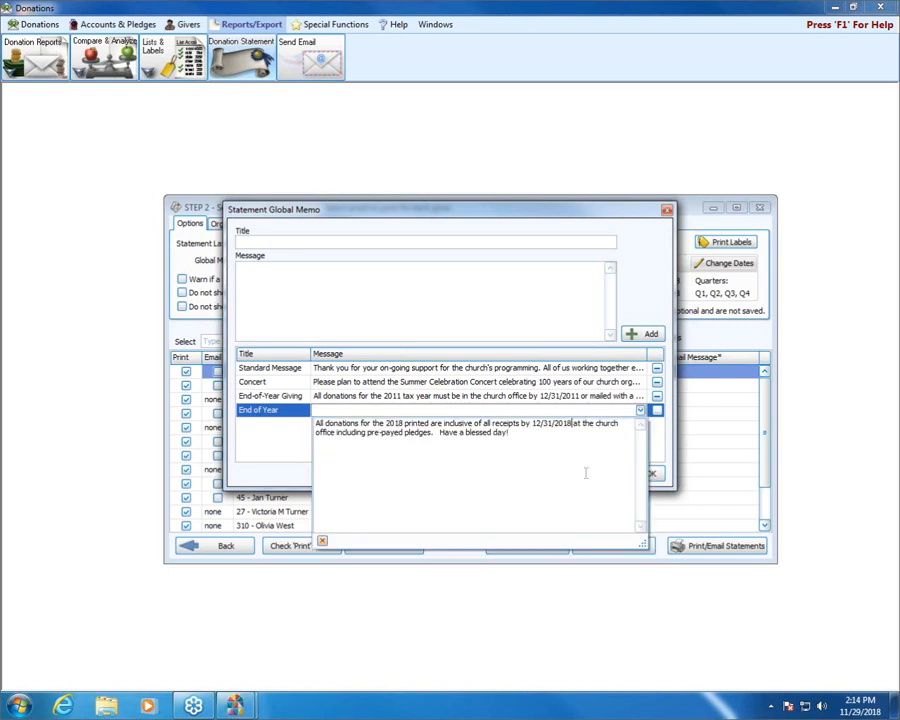
pyautogui.click(640, 412)
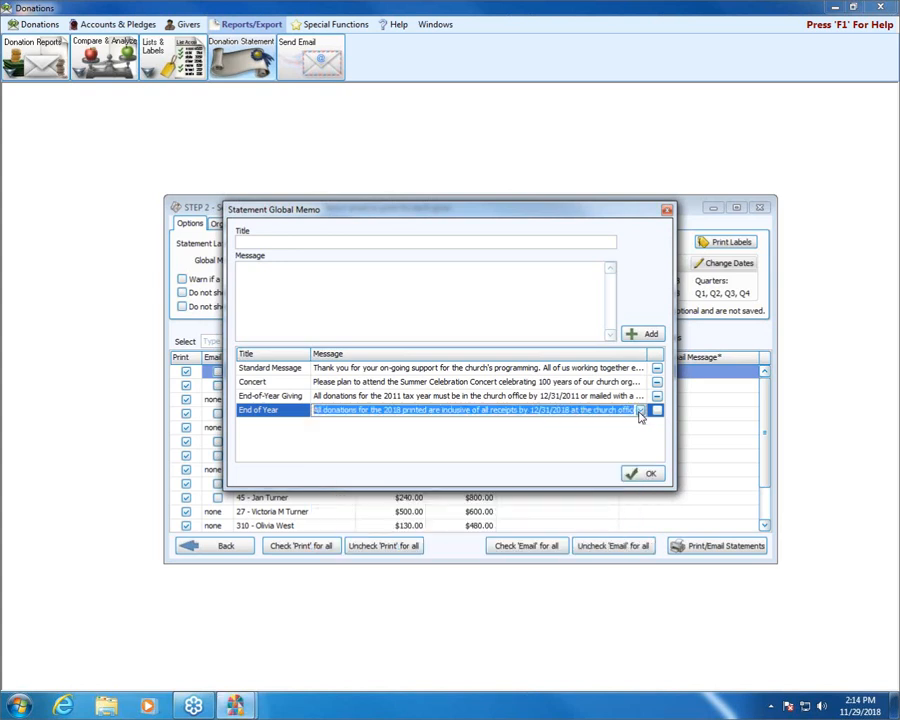
pyautogui.click(649, 474)
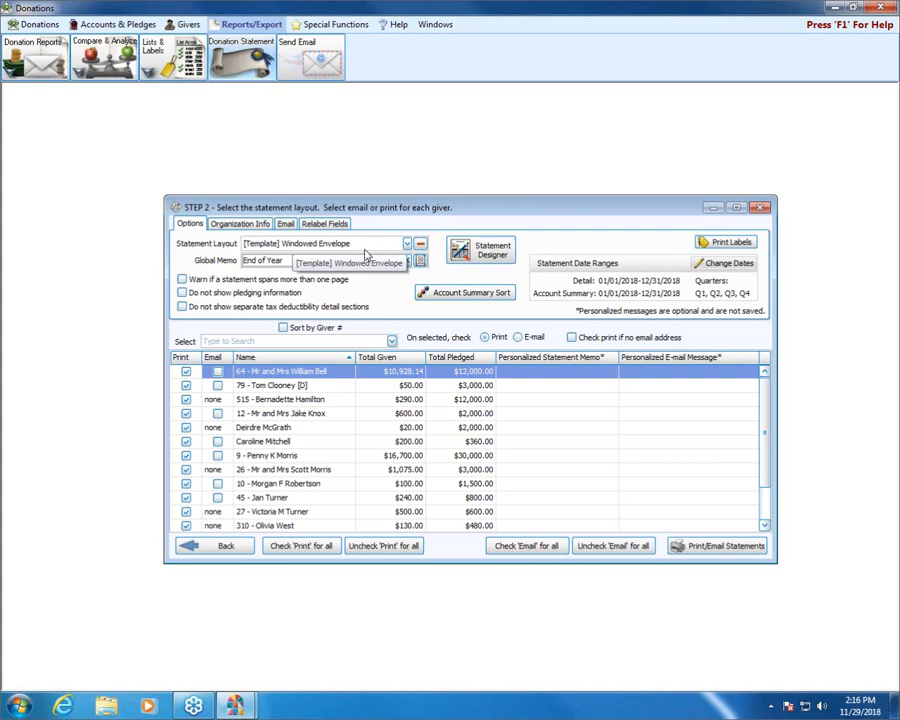
# Step: In the account summary order, try moving 103 - Building Fund down and back up, and sort the giving accounts by number
pyautogui.click(476, 296)
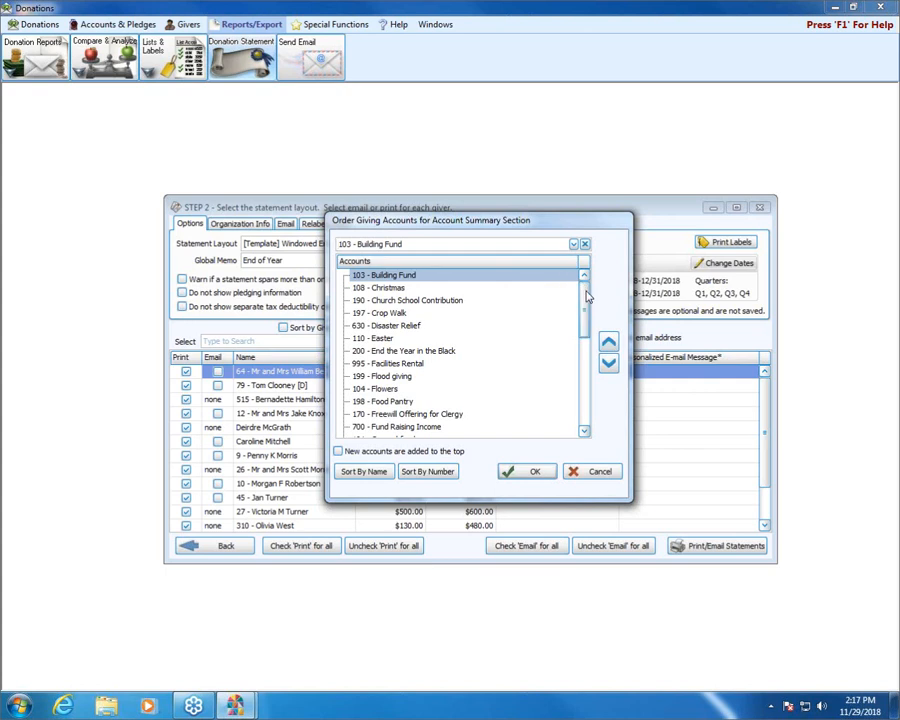
pyautogui.click(607, 364)
pyautogui.click(607, 364)
pyautogui.click(607, 364)
pyautogui.click(607, 362)
pyautogui.click(608, 344)
pyautogui.click(608, 344)
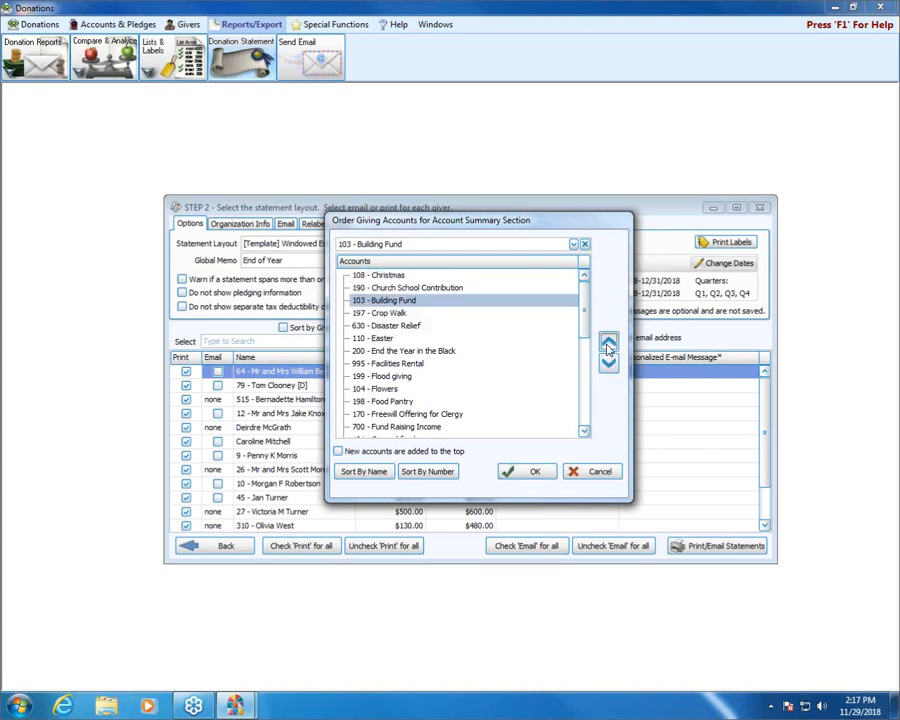
pyautogui.click(608, 344)
pyautogui.click(608, 344)
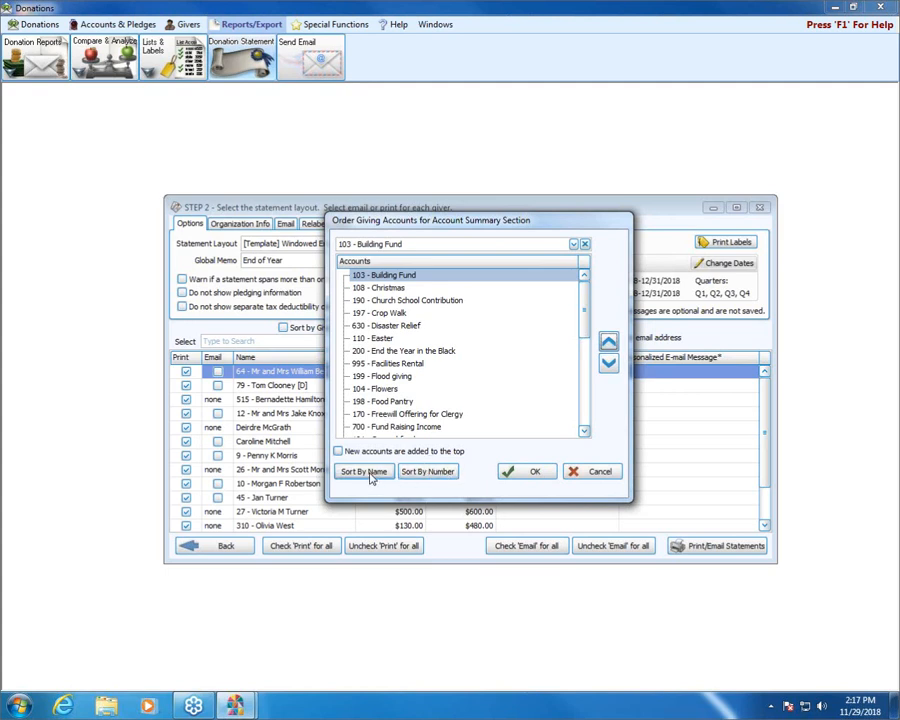
pyautogui.click(437, 475)
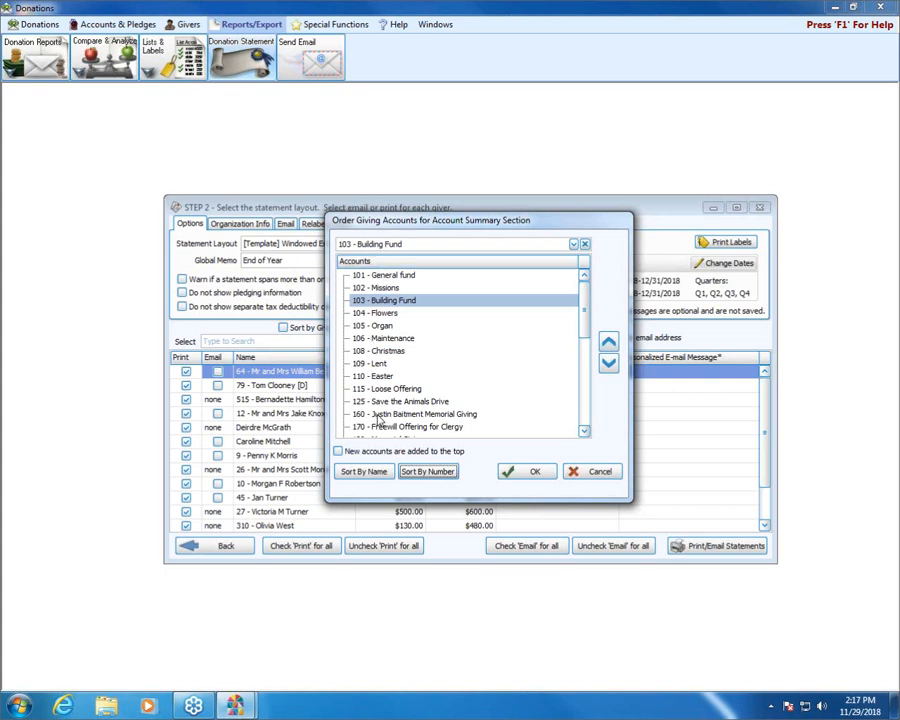
pyautogui.click(536, 473)
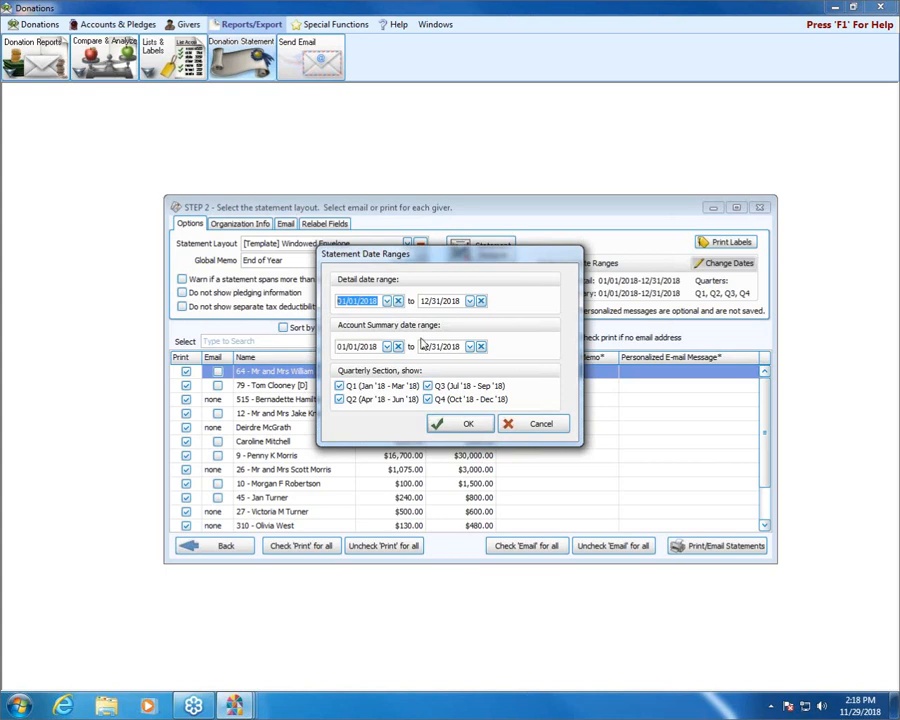
# Step: In the statement date ranges, try excluding quarters Q1, Q2 and Q3 and including them again, and discard the changes
pyautogui.click(339, 386)
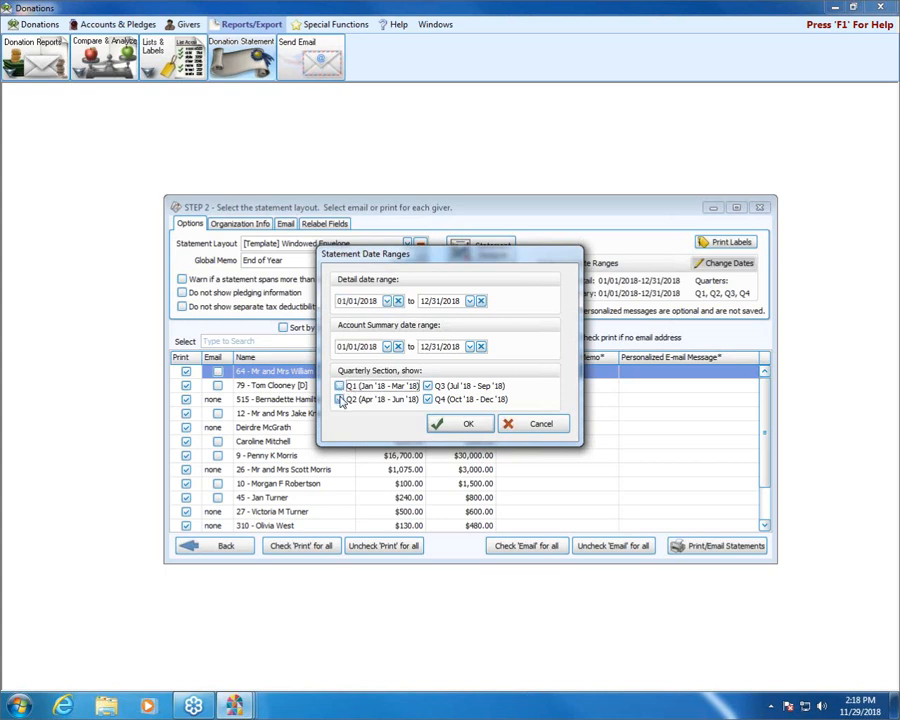
pyautogui.click(339, 399)
pyautogui.click(428, 386)
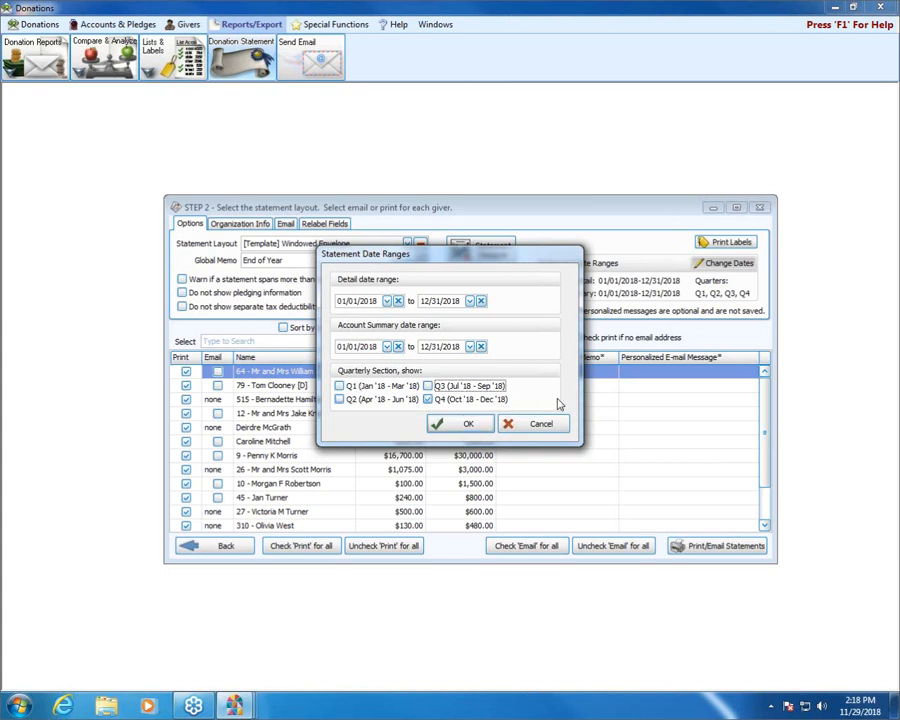
pyautogui.click(440, 387)
pyautogui.click(414, 388)
pyautogui.click(412, 400)
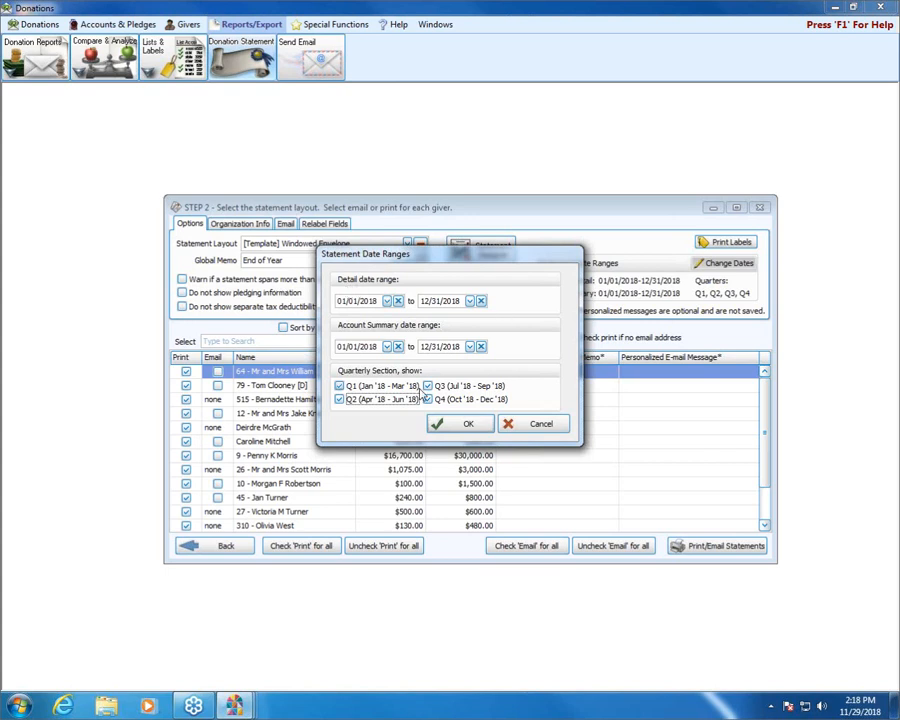
pyautogui.click(537, 425)
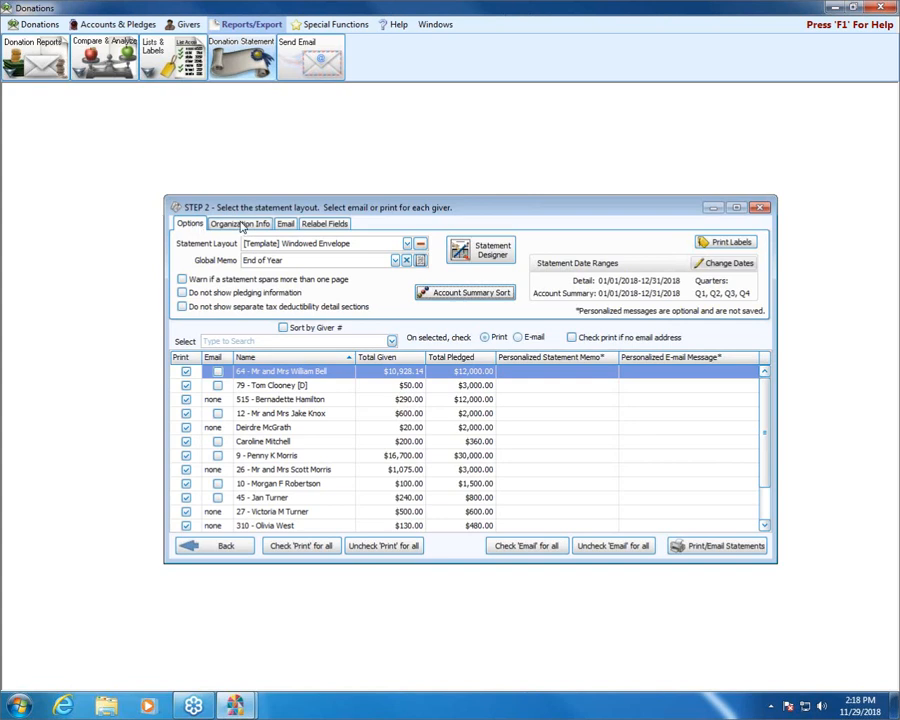
# Step: Check the available organization info entries and view a blank additional organization contact form without saving it
pyautogui.click(241, 224)
pyautogui.click(388, 248)
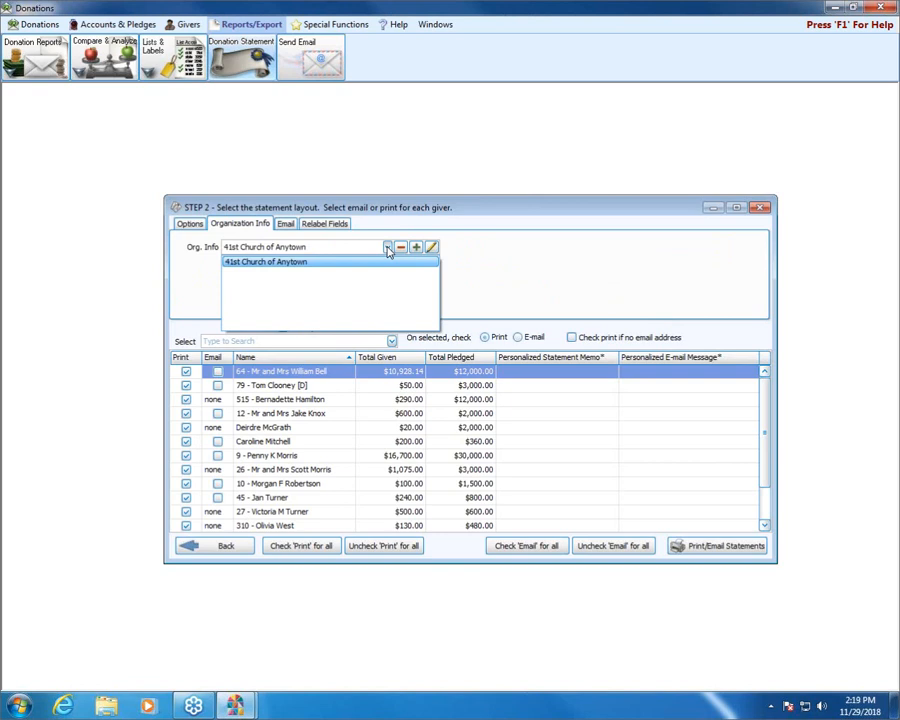
pyautogui.click(388, 249)
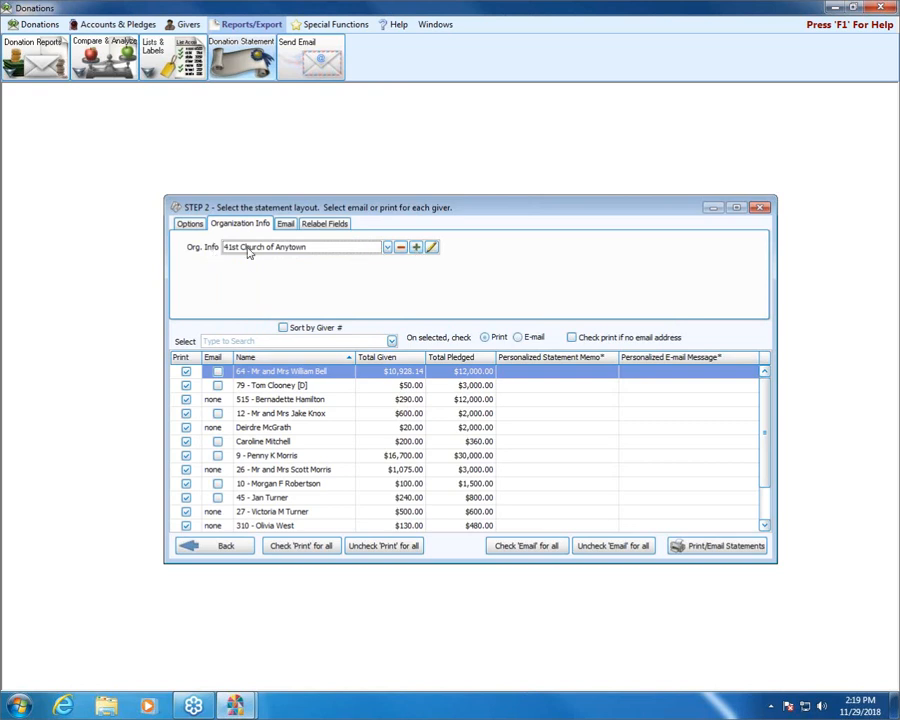
pyautogui.click(416, 246)
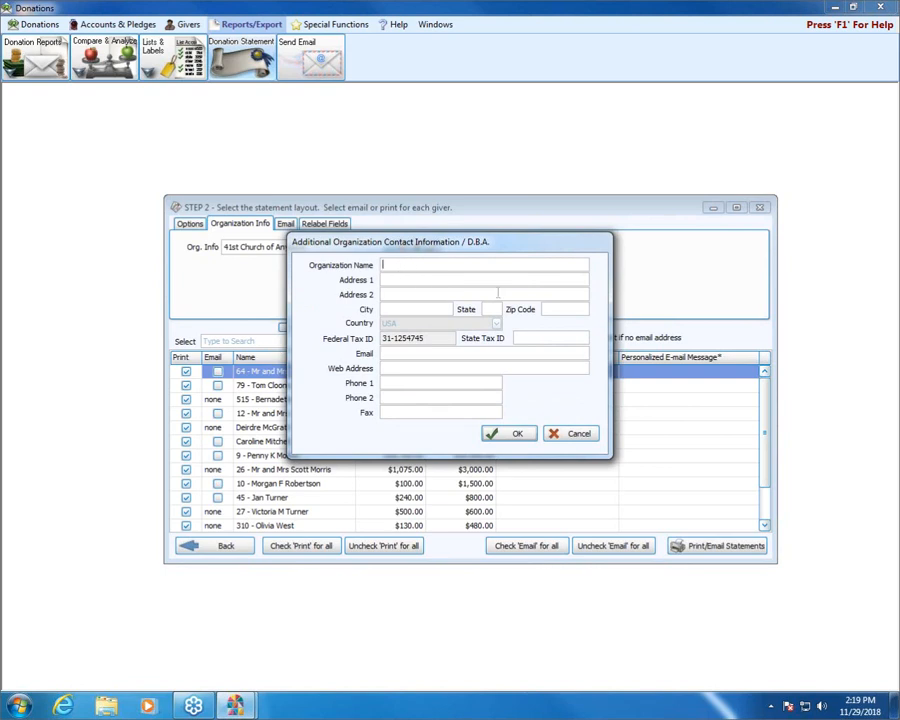
pyautogui.click(565, 437)
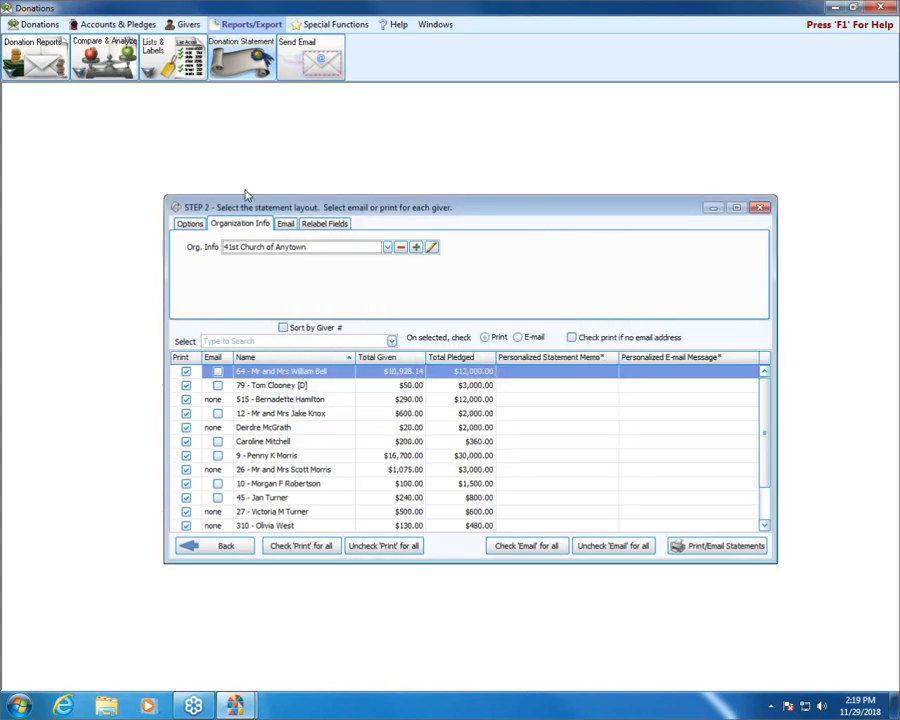
# Step: Open the email settings and try switching all givers from print to email, and set all back to print
pyautogui.click(288, 224)
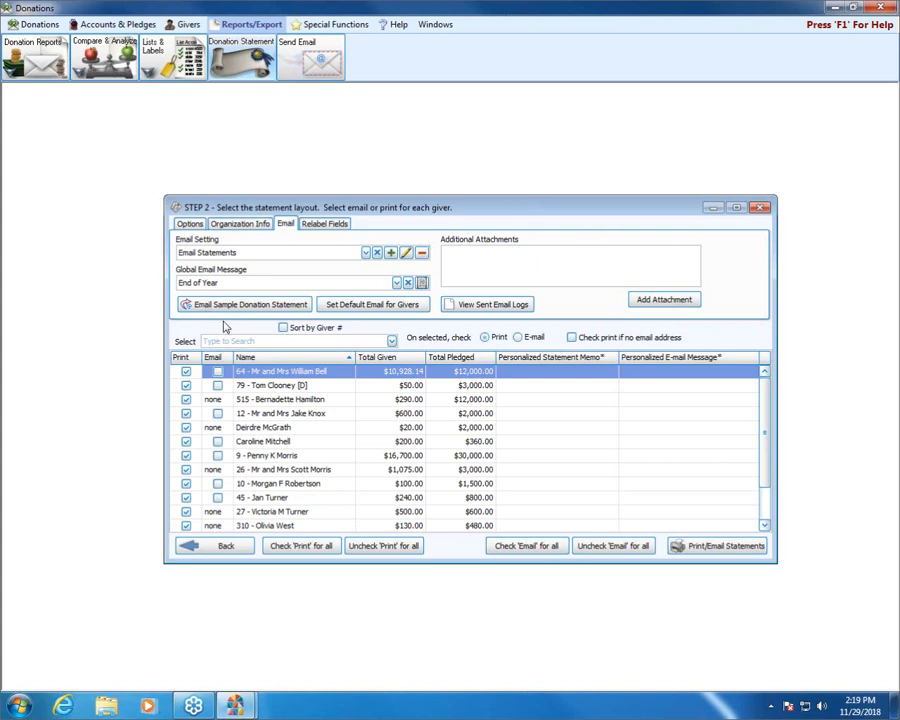
pyautogui.click(187, 371)
pyautogui.click(395, 548)
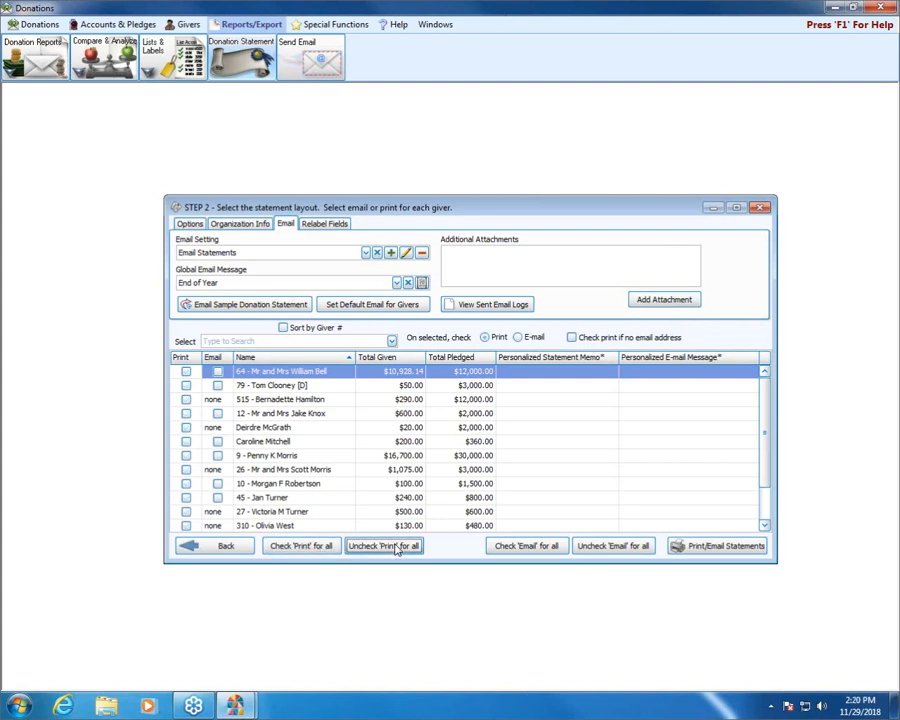
pyautogui.click(508, 546)
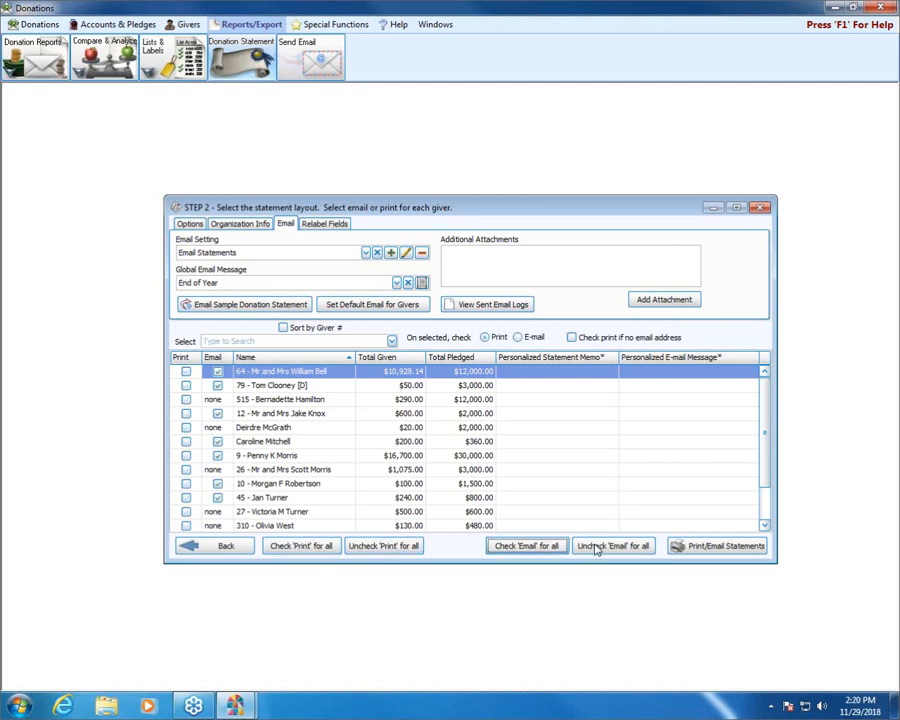
pyautogui.click(608, 547)
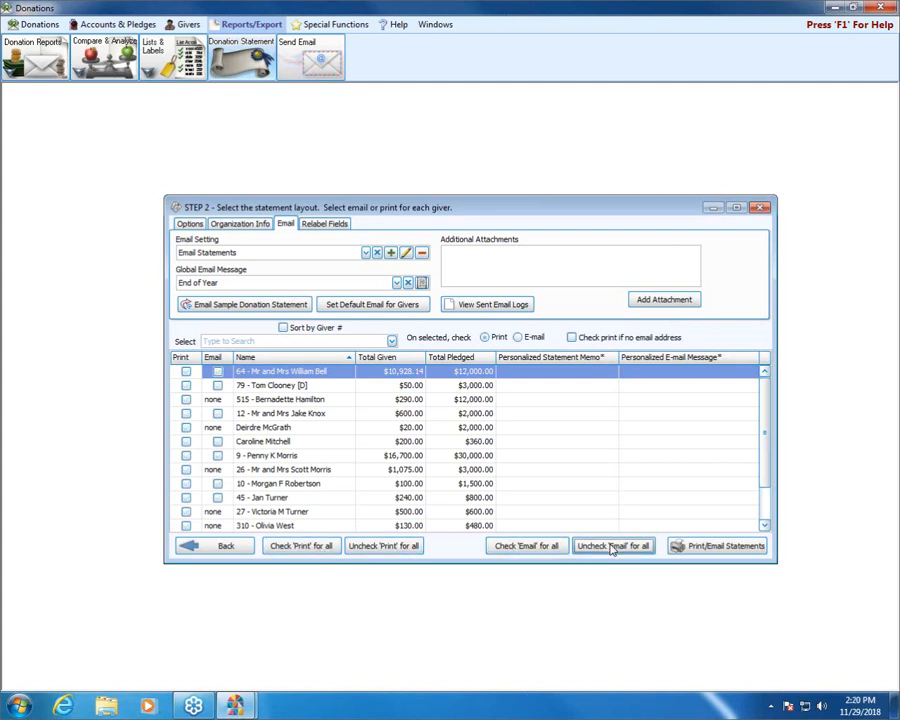
pyautogui.click(295, 547)
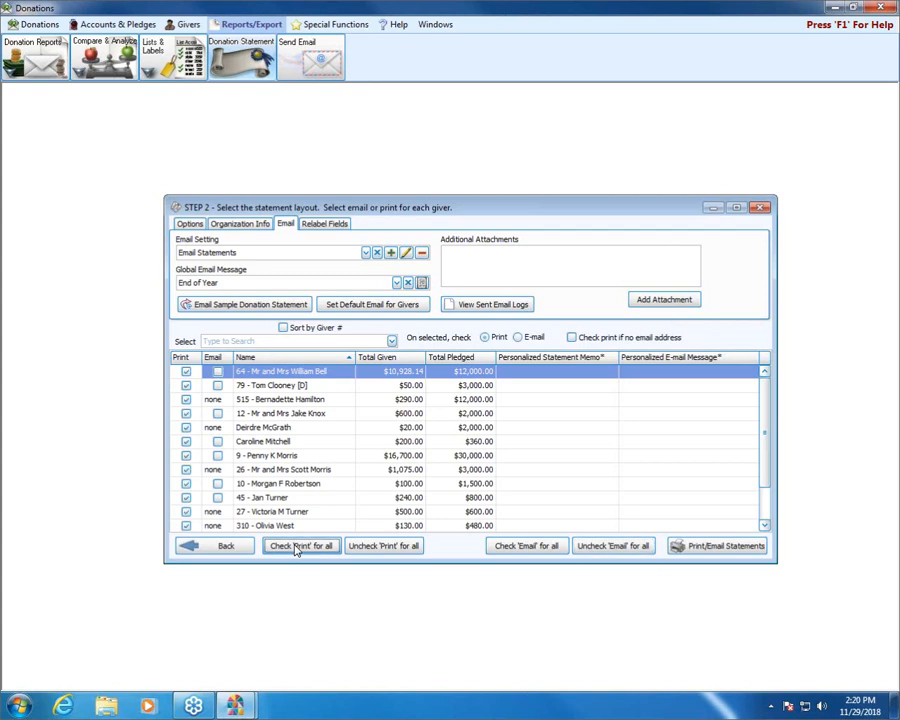
# Step: Review the default and custom labels available for relabeling the statement fields
pyautogui.click(321, 224)
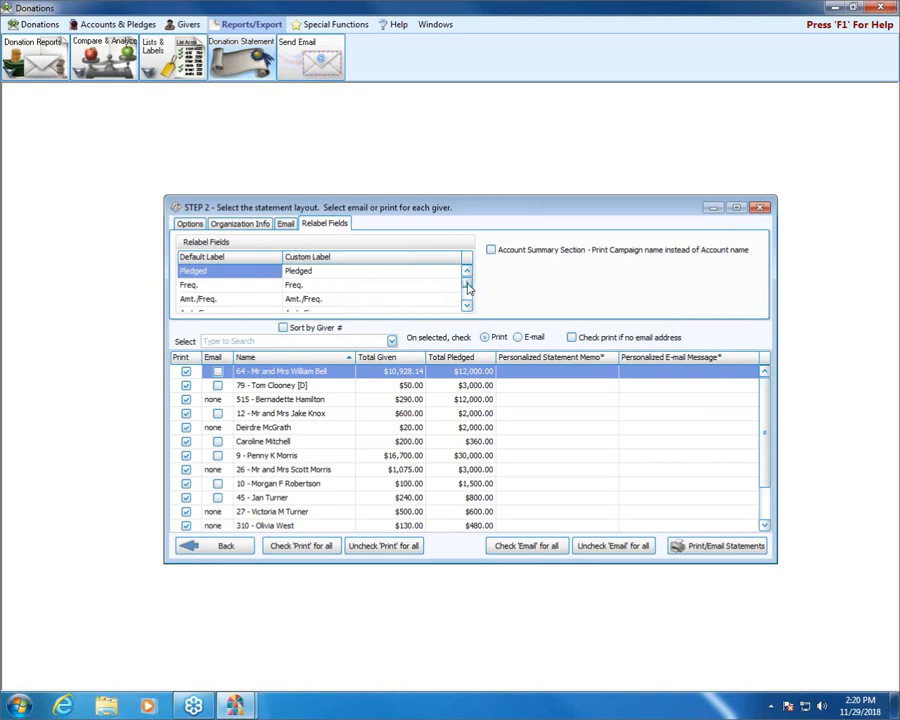
pyautogui.moveTo(467, 284)
pyautogui.mouseDown()
pyautogui.moveTo(468, 301)
pyautogui.moveTo(467, 282)
pyautogui.mouseUp()
pyautogui.moveTo(468, 289); pyautogui.dragTo(471, 303)
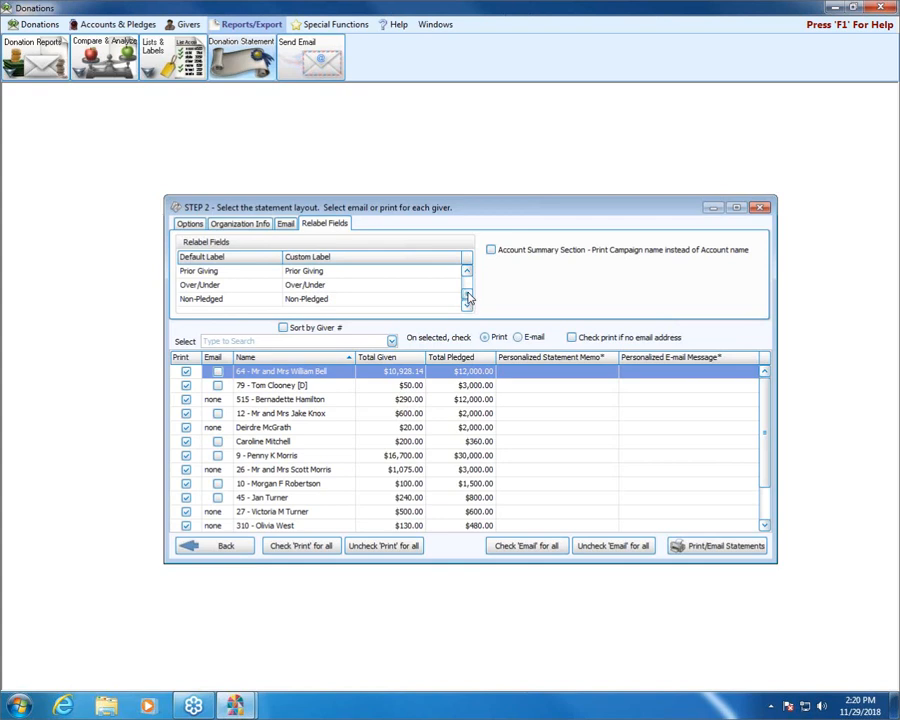
pyautogui.moveTo(467, 295); pyautogui.dragTo(469, 278)
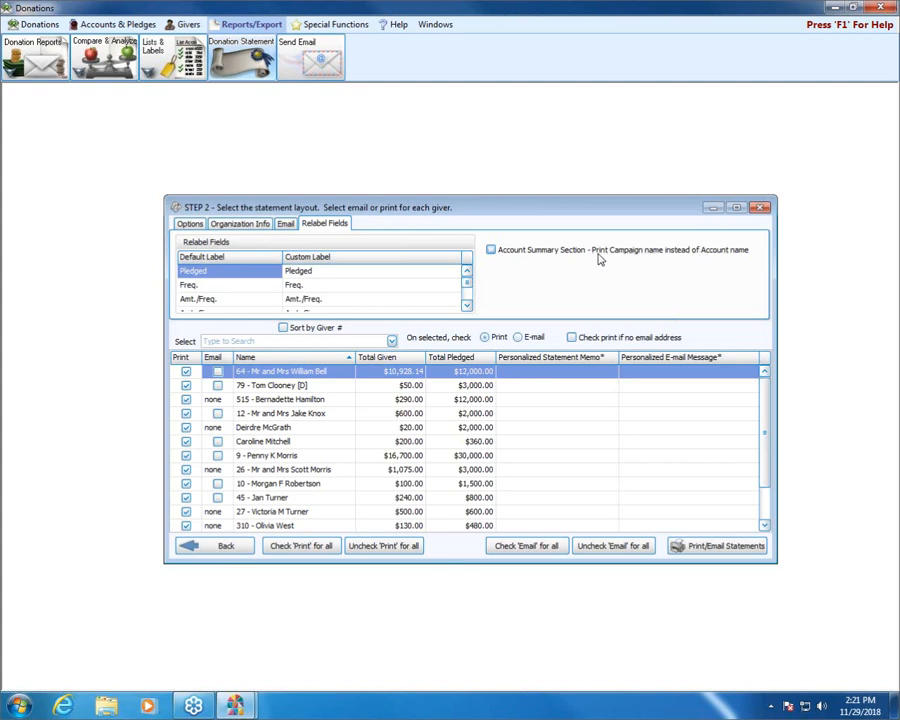
# Step: Preview the statements and highlight the detail, account summary and quarterly sections and the General fund line in the account summary
pyautogui.click(704, 547)
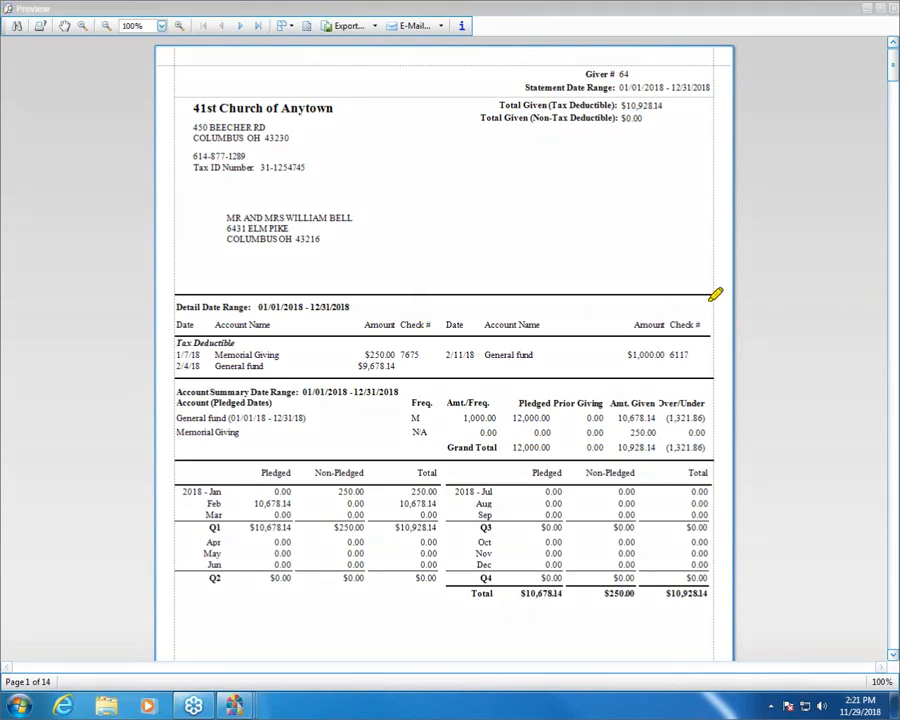
pyautogui.moveTo(713, 297)
pyautogui.mouseDown()
pyautogui.moveTo(187, 298)
pyautogui.moveTo(172, 326)
pyautogui.moveTo(464, 358)
pyautogui.moveTo(705, 335)
pyautogui.moveTo(695, 300)
pyautogui.mouseUp()
pyautogui.moveTo(502, 390)
pyautogui.mouseDown()
pyautogui.moveTo(344, 377)
pyautogui.moveTo(175, 385)
pyautogui.moveTo(478, 452)
pyautogui.moveTo(737, 408)
pyautogui.moveTo(446, 390)
pyautogui.mouseUp()
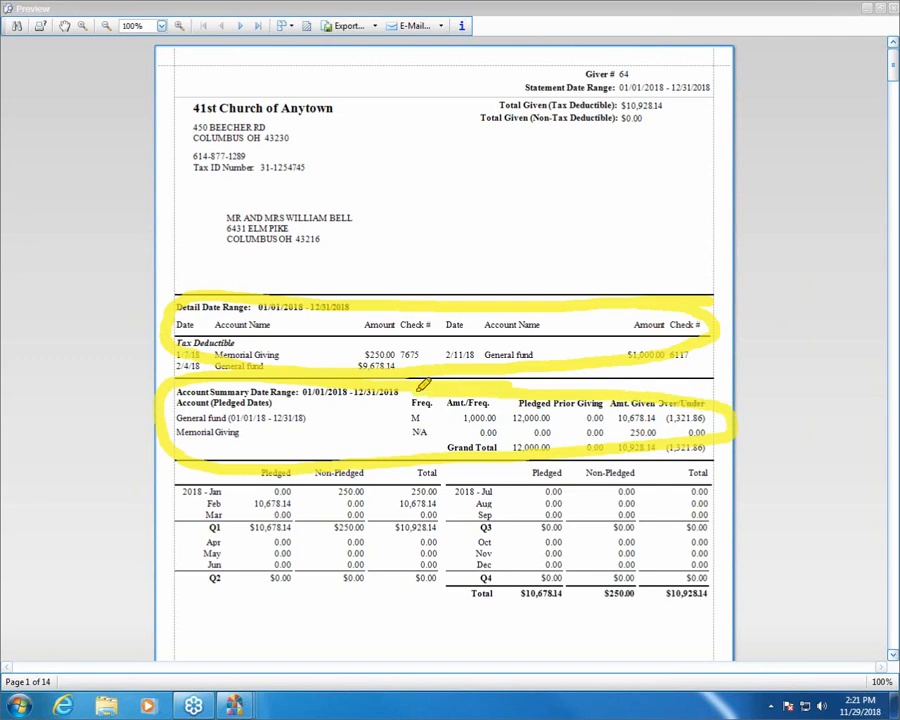
pyautogui.moveTo(173, 480)
pyautogui.mouseDown()
pyautogui.moveTo(800, 625)
pyautogui.moveTo(777, 466)
pyautogui.moveTo(745, 435)
pyautogui.mouseUp()
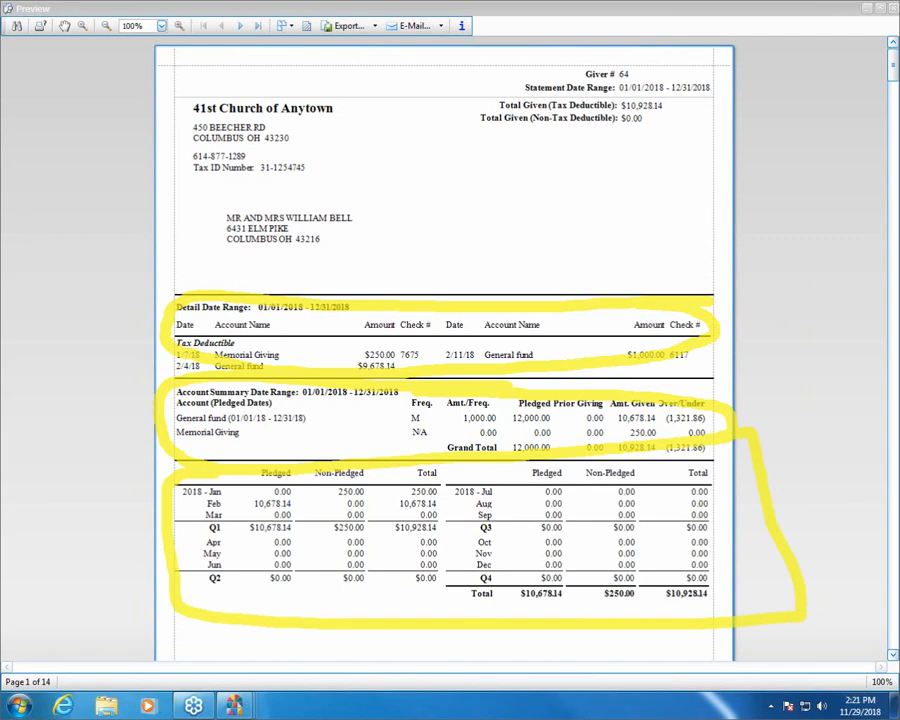
pyautogui.press('Escape')
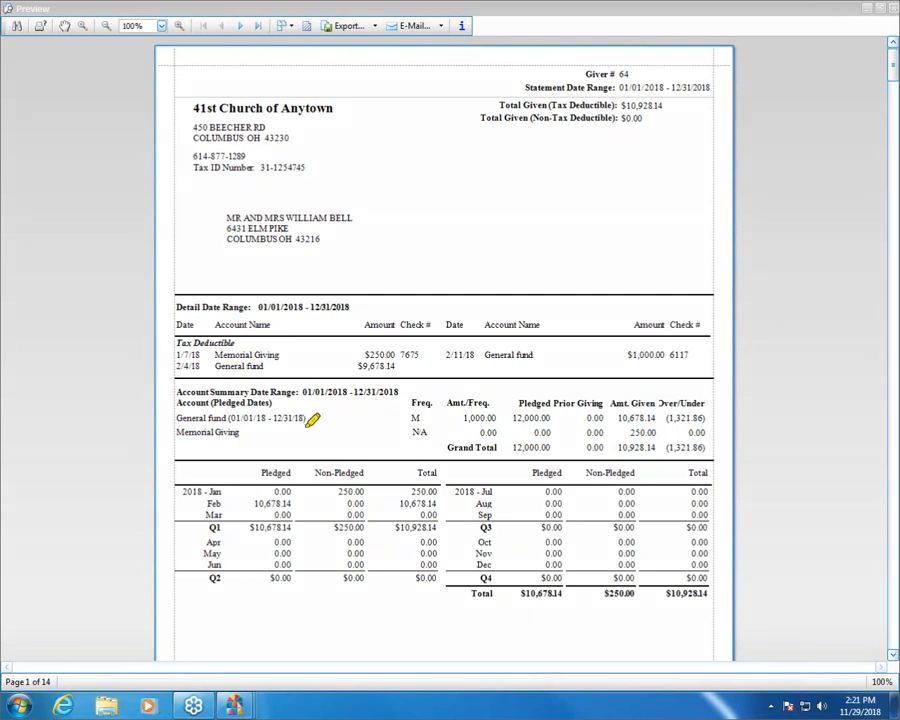
pyautogui.moveTo(302, 420)
pyautogui.mouseDown()
pyautogui.moveTo(298, 426)
pyautogui.moveTo(318, 413)
pyautogui.moveTo(165, 410)
pyautogui.moveTo(300, 426)
pyautogui.mouseUp()
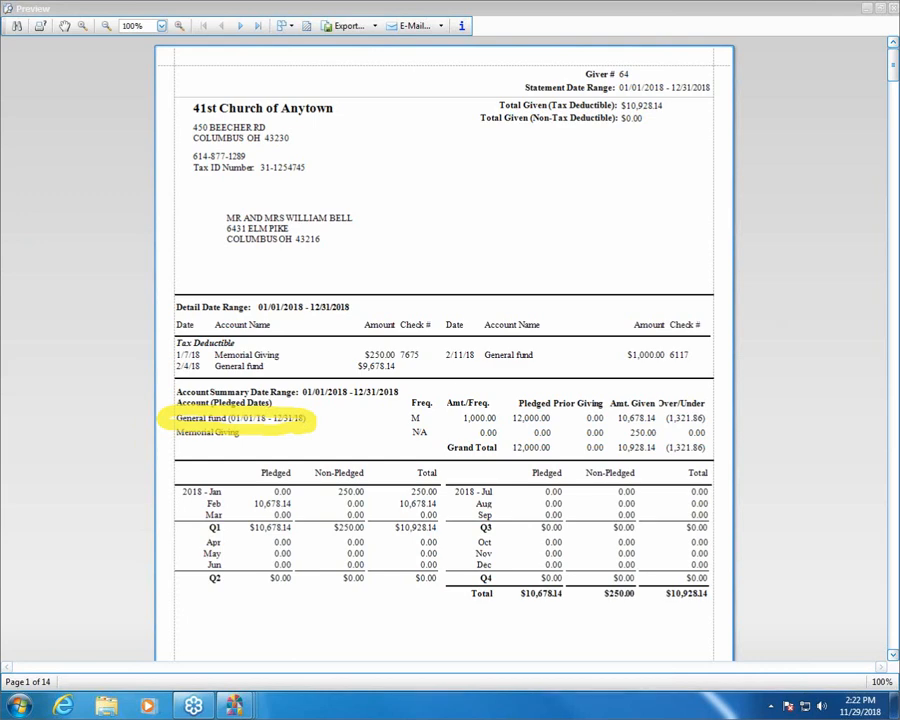
pyautogui.click(892, 8)
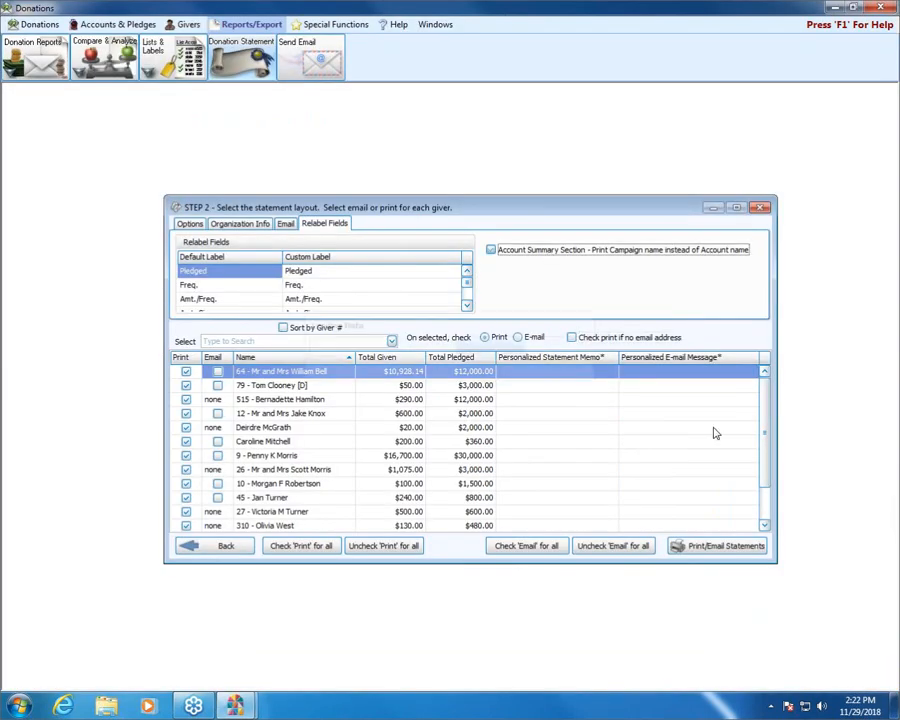
# Step: Make the account summary section print the campaign name instead of the account name, and preview the statements
pyautogui.click(756, 547)
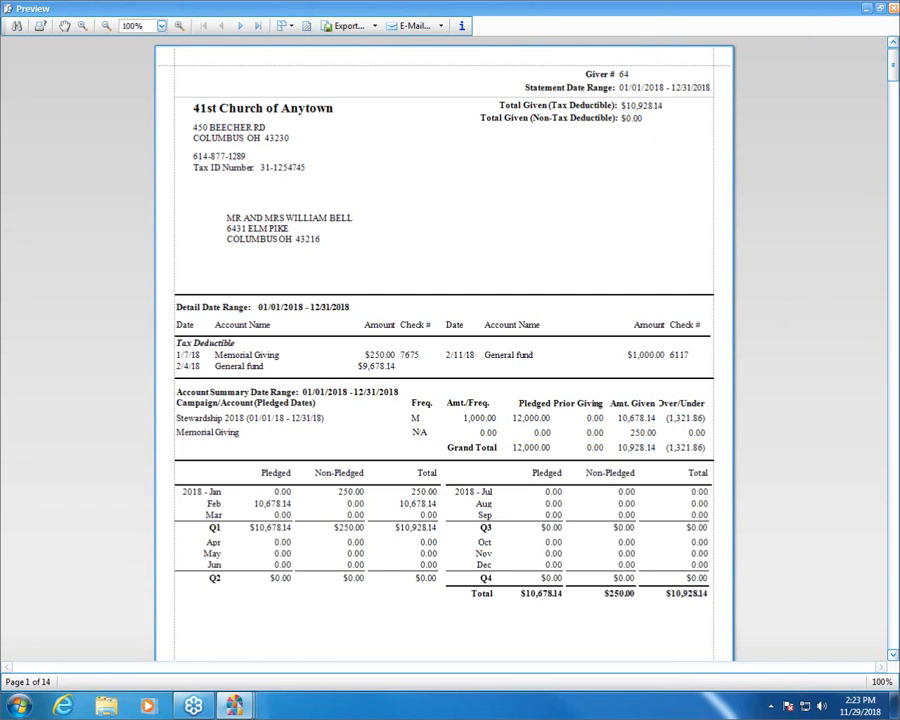
pyautogui.click(894, 9)
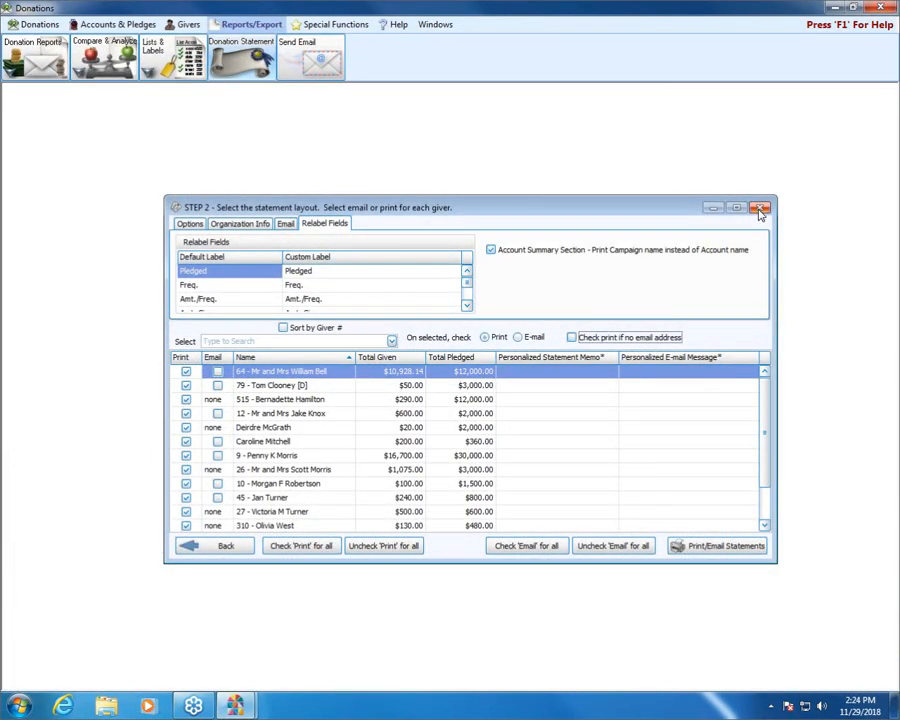
# Step: Go back to the recipient selection to review the giving and pledging criteria, and return to the statement layout step
pyautogui.click(218, 549)
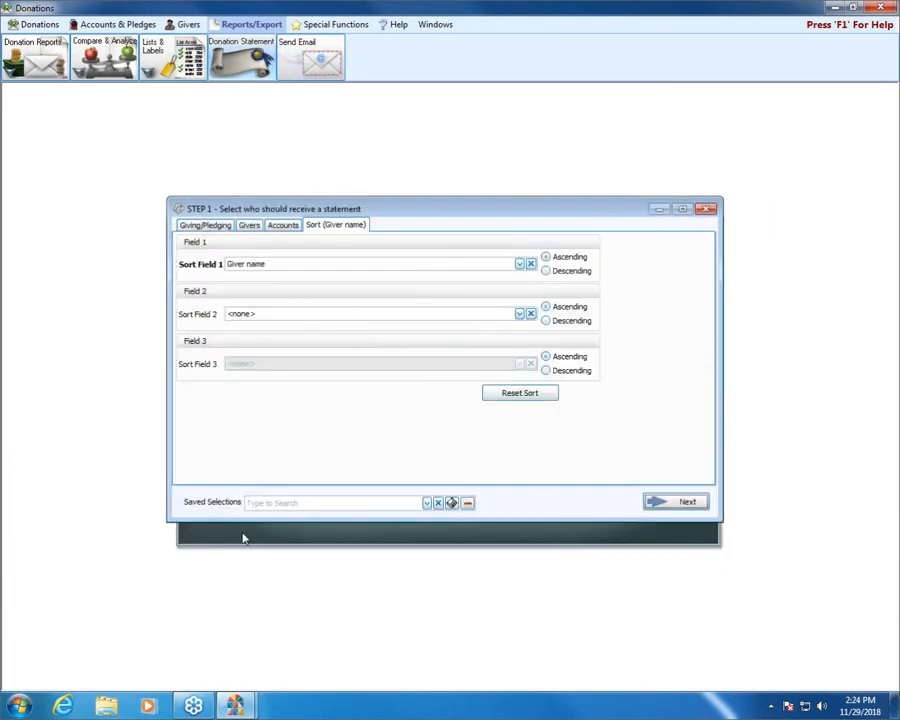
pyautogui.click(199, 226)
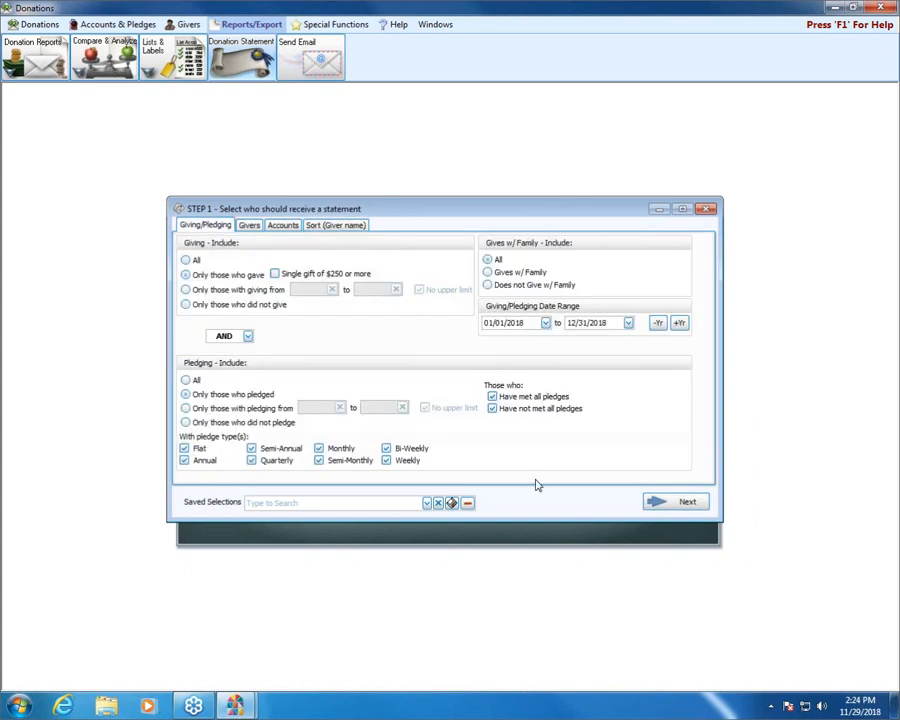
pyautogui.click(690, 508)
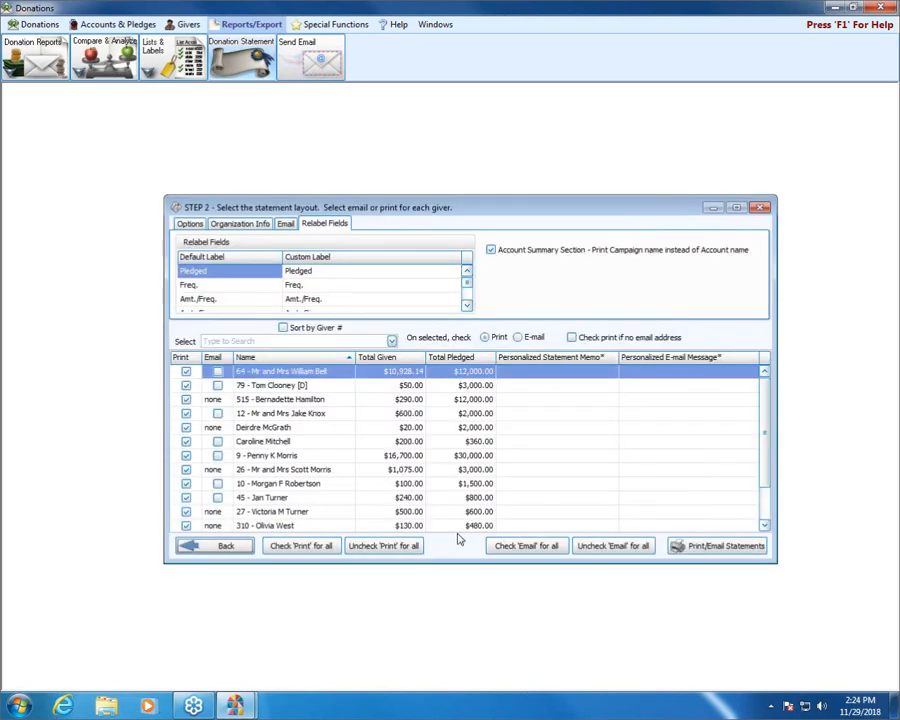
# Step: Mark only the givers with $16,700.00 and $500.00 total given for printing, and preview their statements
pyautogui.click(190, 223)
pyautogui.click(363, 550)
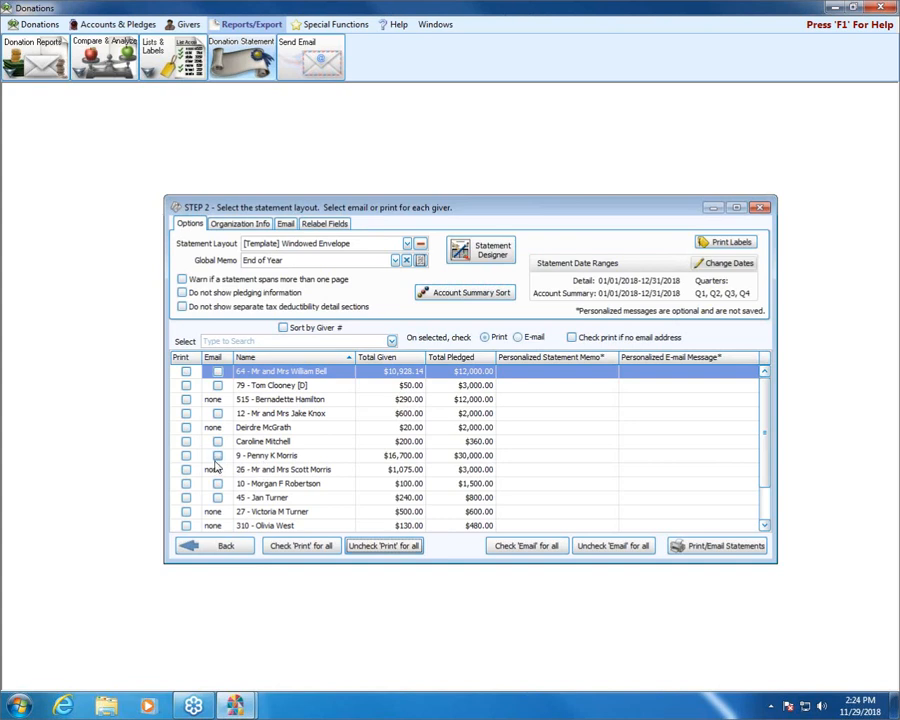
pyautogui.click(187, 456)
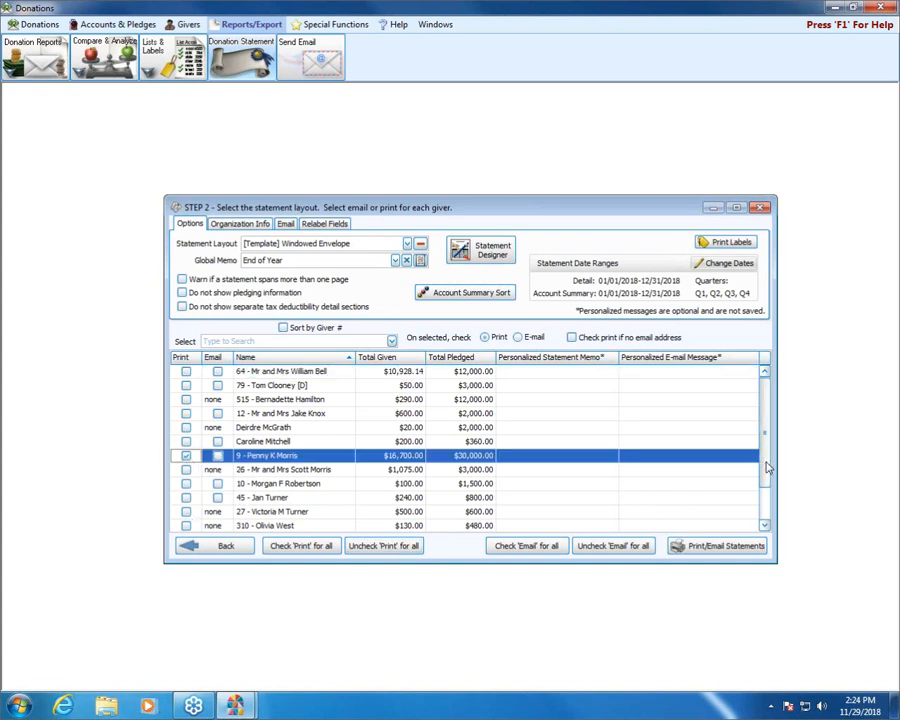
pyautogui.scroll(-1, 652, 482)
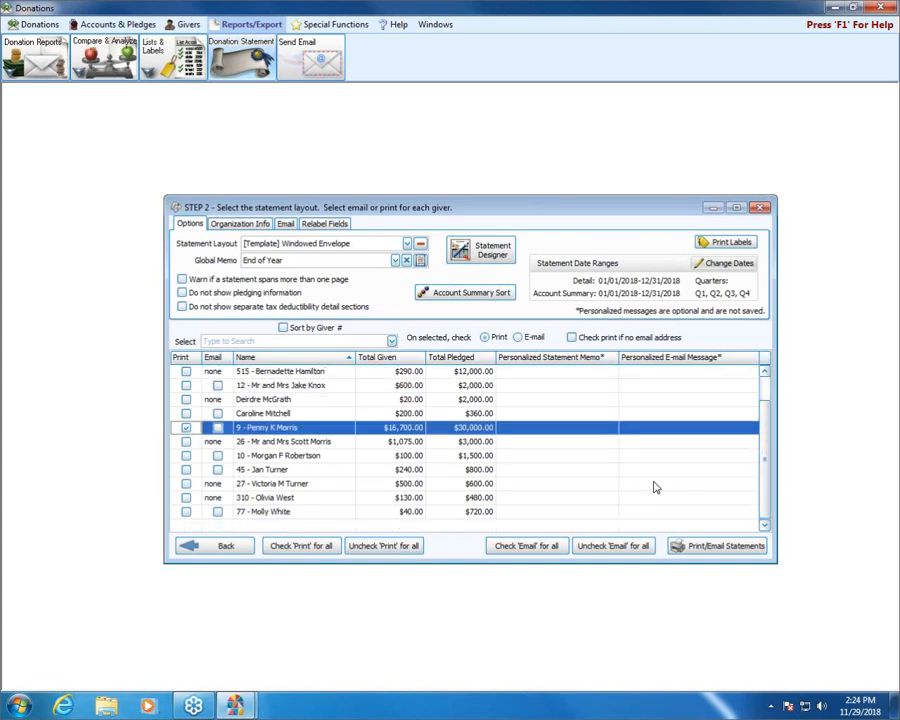
pyautogui.click(185, 484)
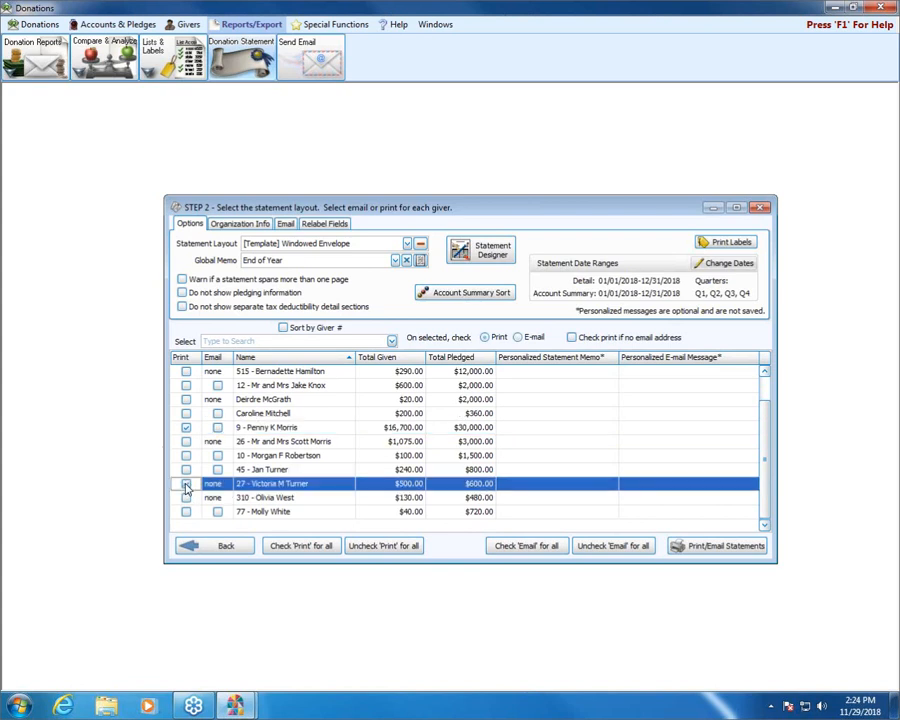
pyautogui.click(185, 485)
pyautogui.click(704, 546)
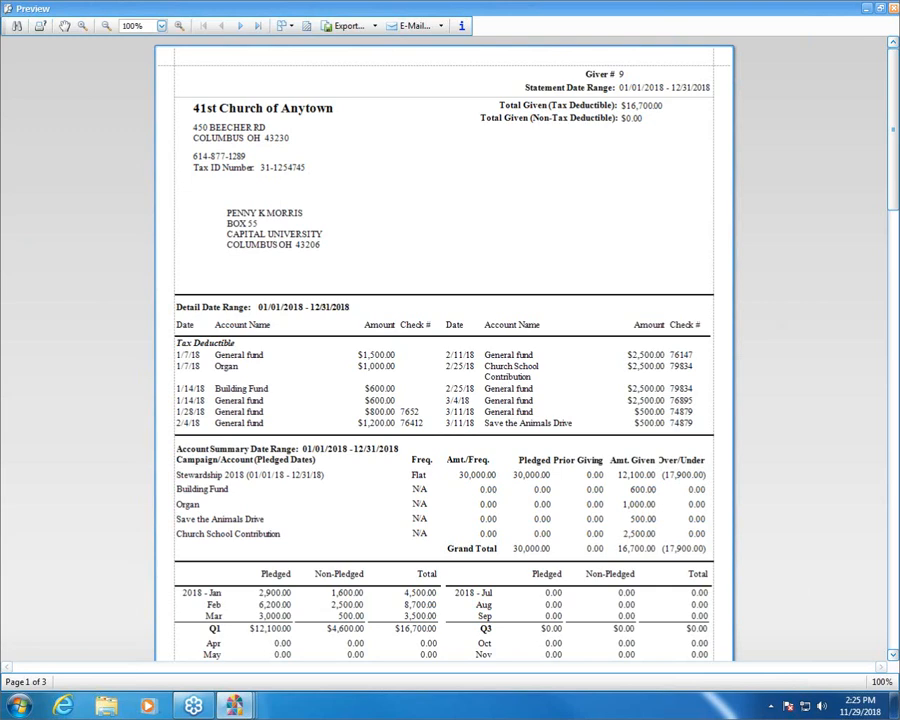
pyautogui.click(891, 9)
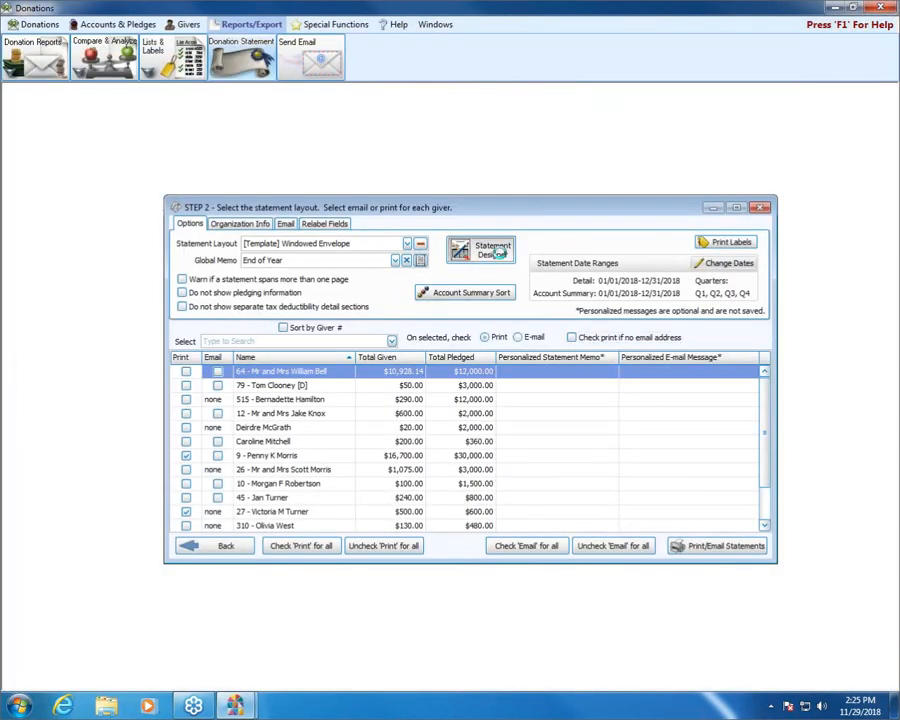
# Step: Open the Windowed Envelope layout in the statement designer and hide its detail and quarterly sections
pyautogui.click(502, 255)
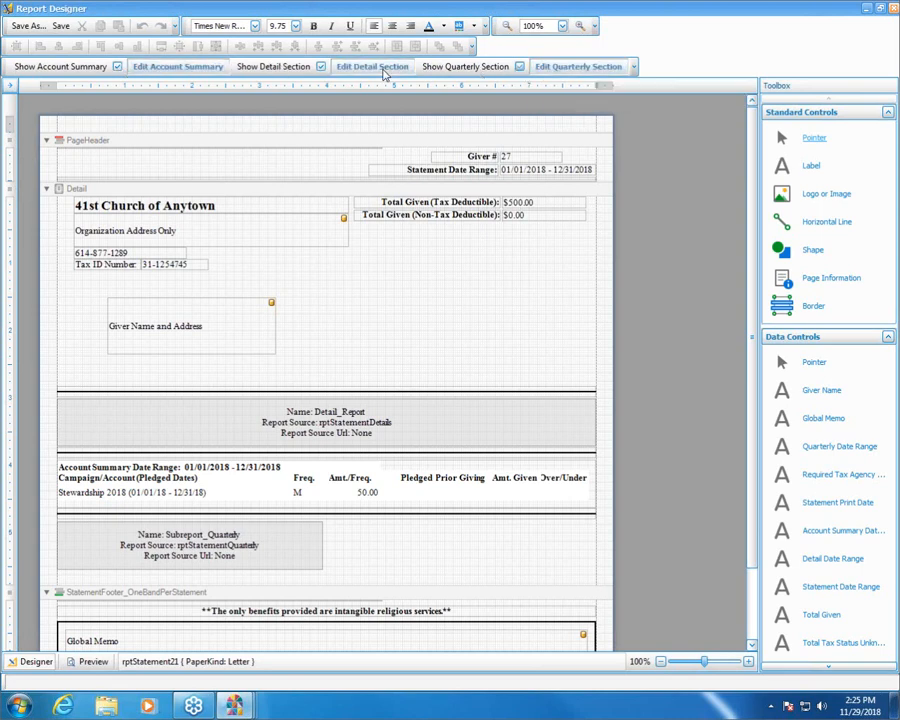
pyautogui.click(321, 67)
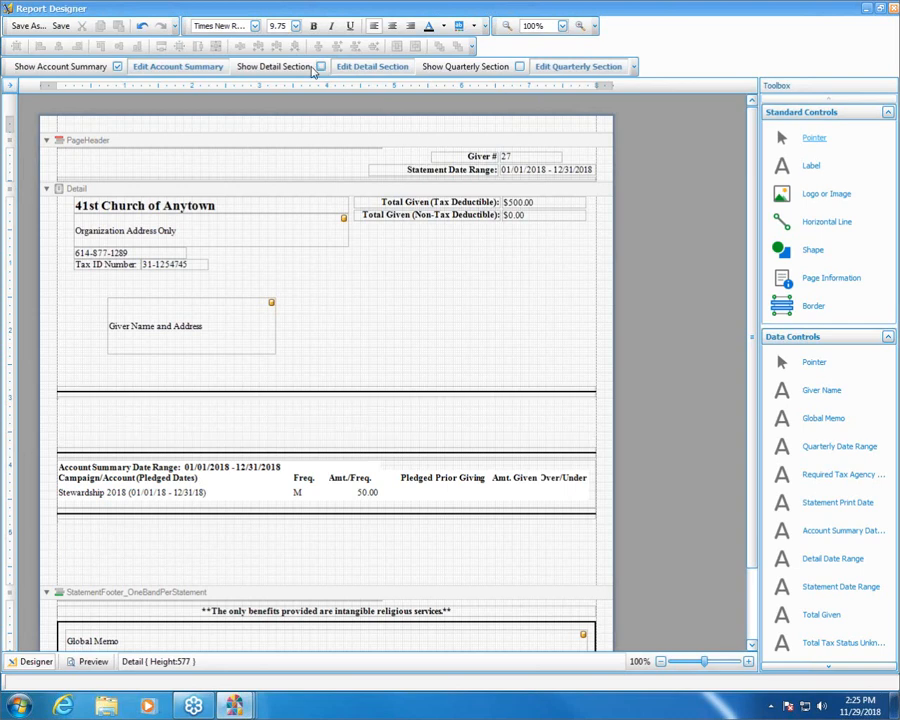
# Step: Save the statement layout as a new layout named Custom Windowed Envelope
pyautogui.click(31, 26)
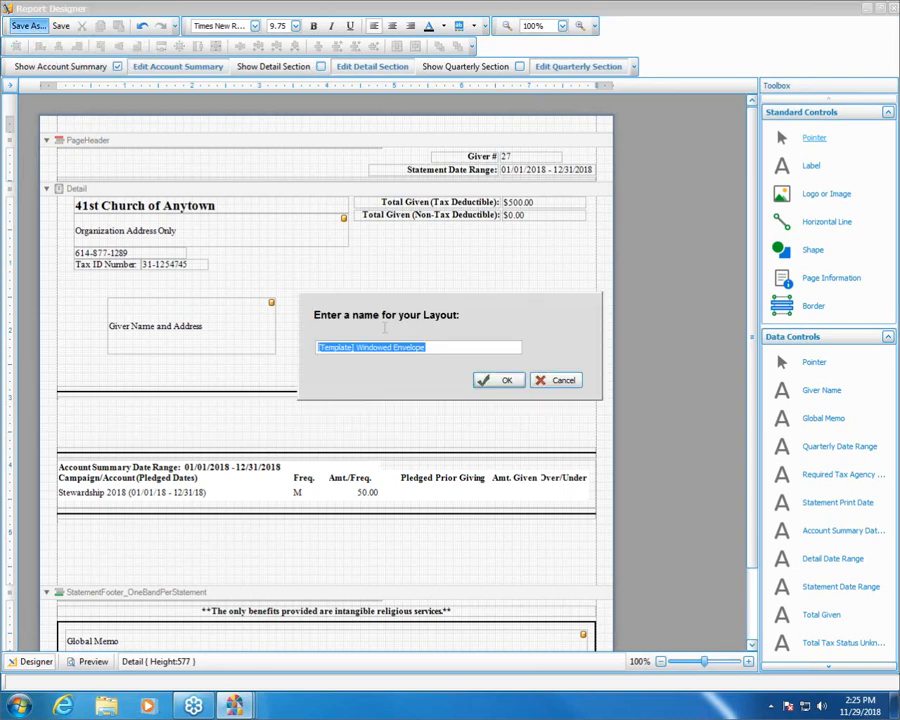
pyautogui.click(358, 347)
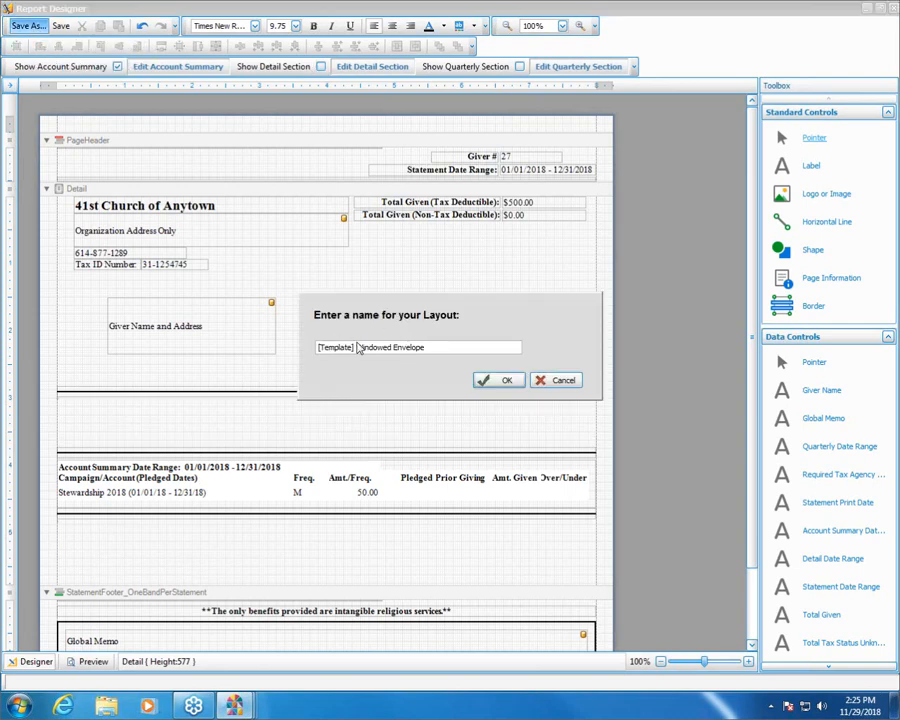
pyautogui.moveTo(358, 347); pyautogui.dragTo(317, 347)
pyautogui.press('Delete')
pyautogui.press('End')
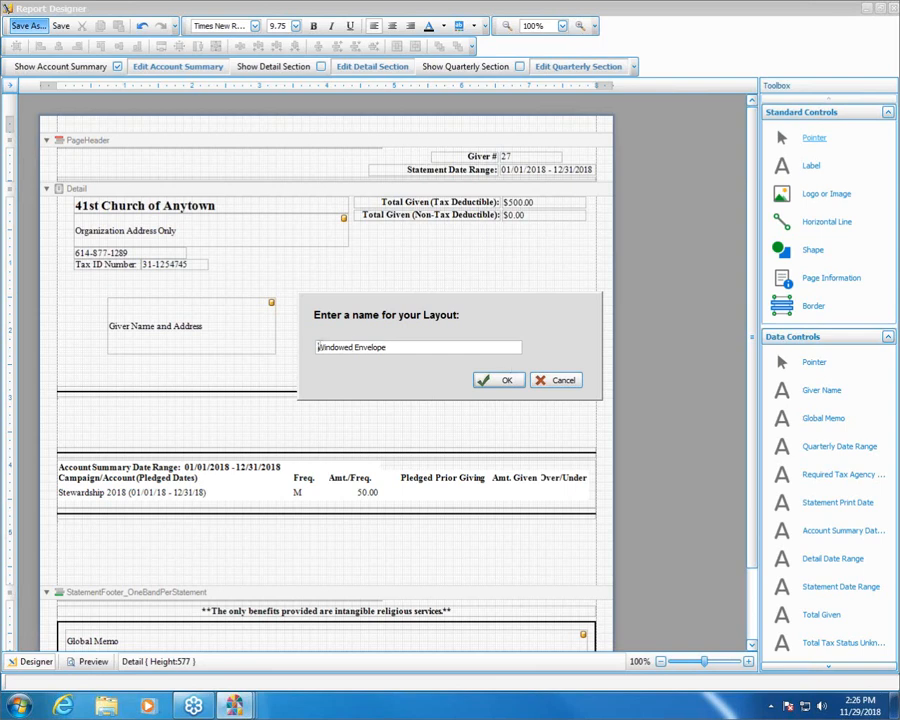
pyautogui.press('Home')
pyautogui.write('Custom')
pyautogui.click(493, 380)
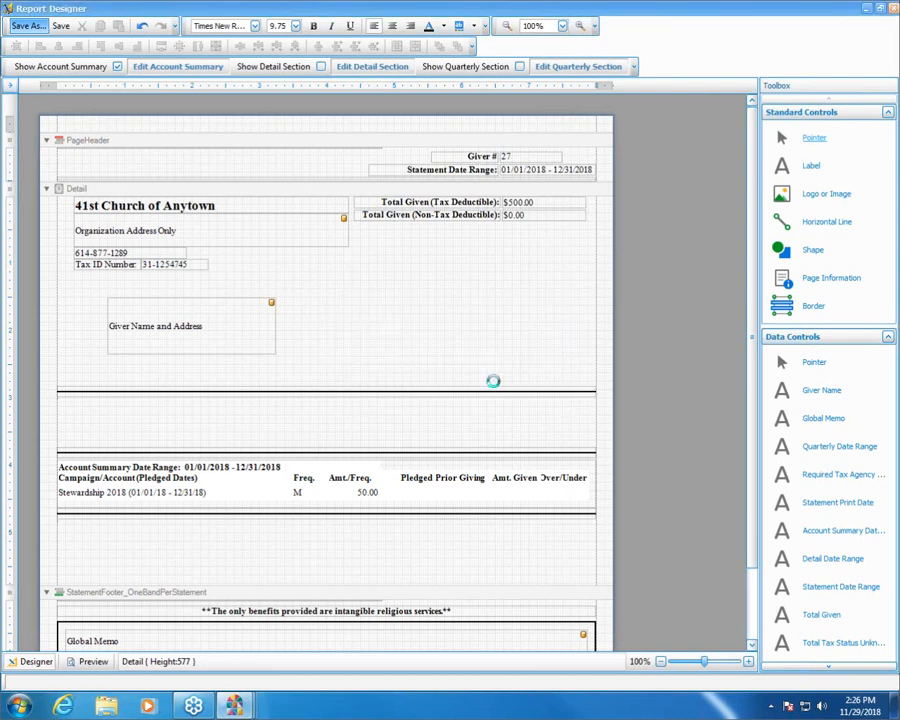
# Step: Close the report designer, accepting Custom Windowed Envelope as the layout name, and return to the statement layout step
pyautogui.click(894, 8)
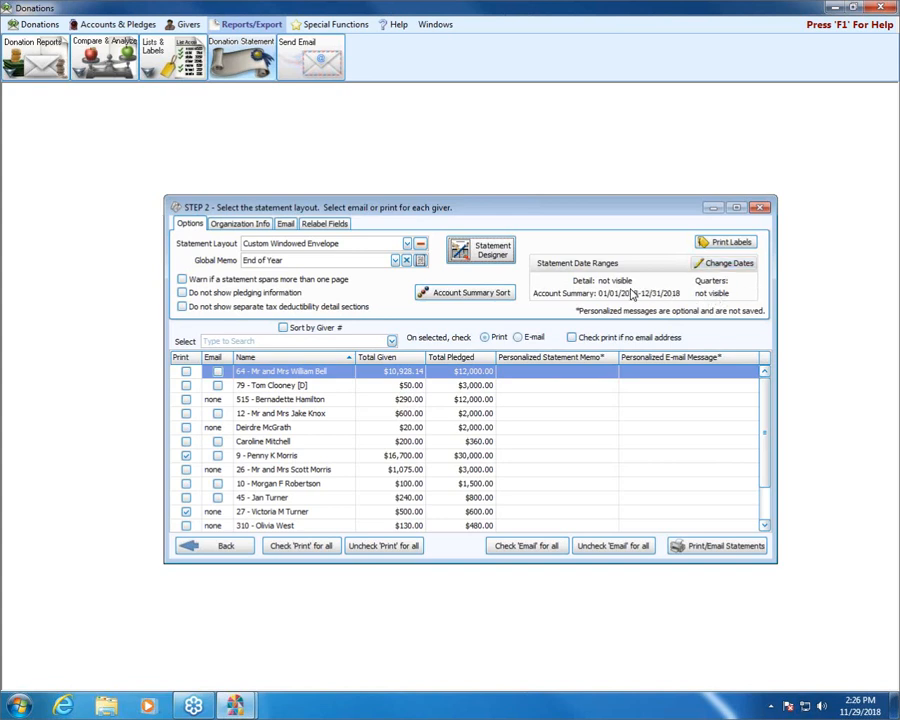
pyautogui.moveTo(234, 706)
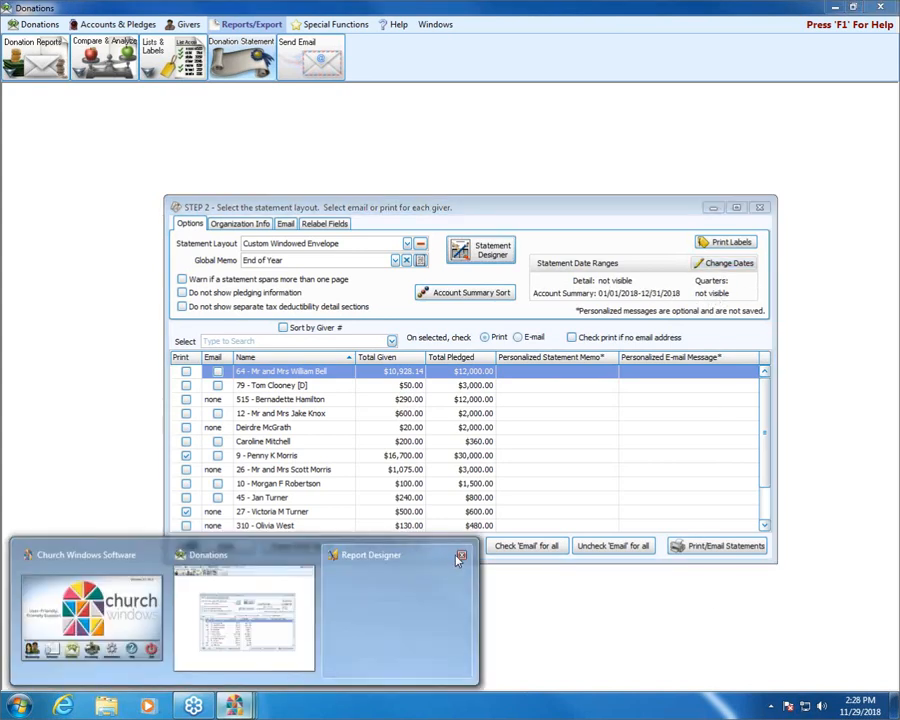
pyautogui.moveTo(458, 552)
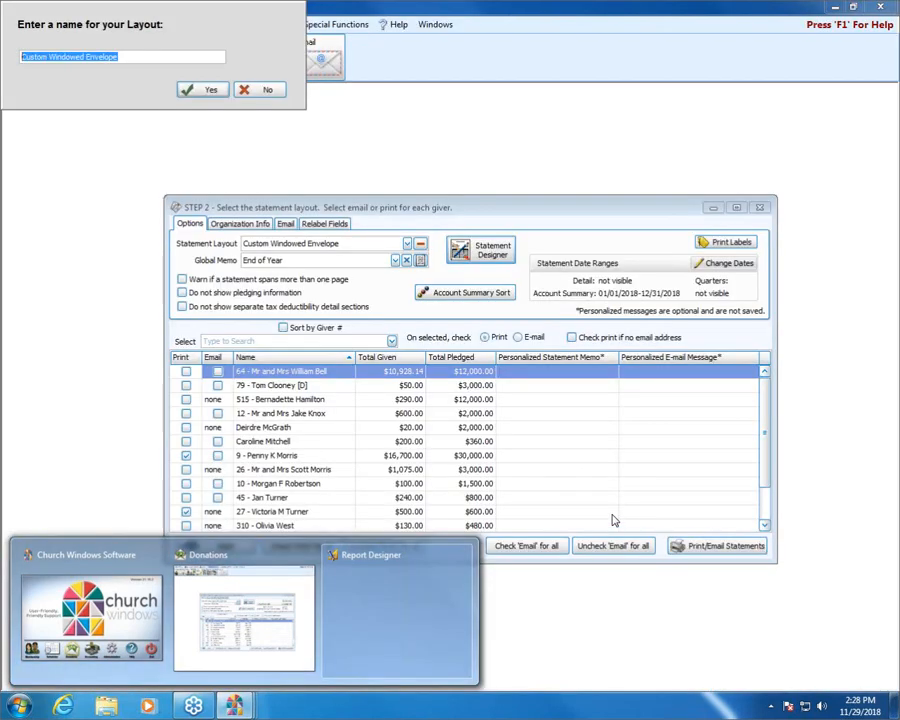
pyautogui.click(200, 89)
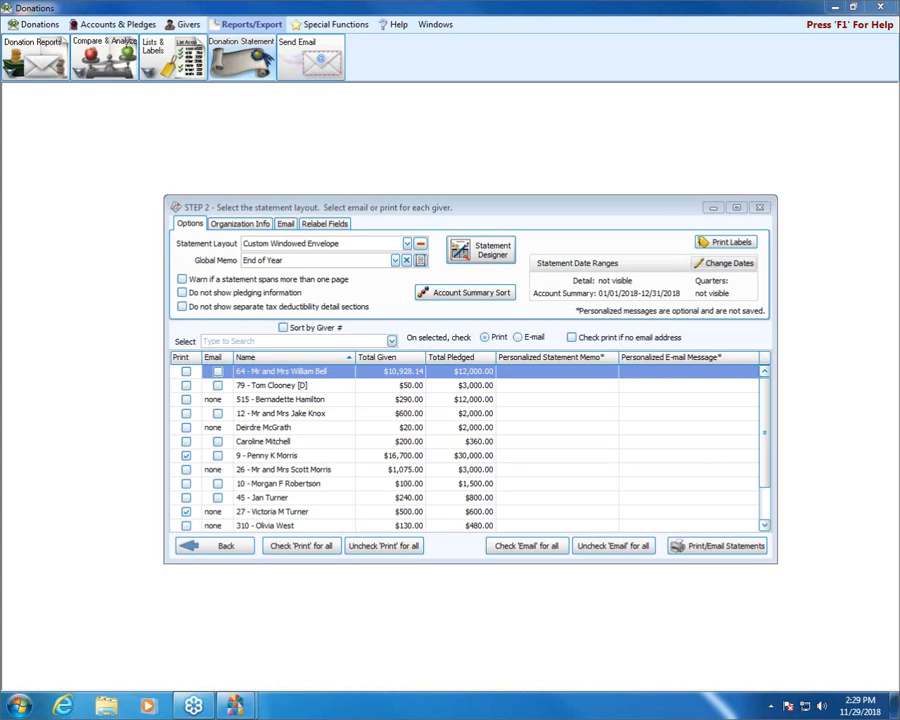
# Step: Mark all givers in the list for printed statements
pyautogui.click(312, 546)
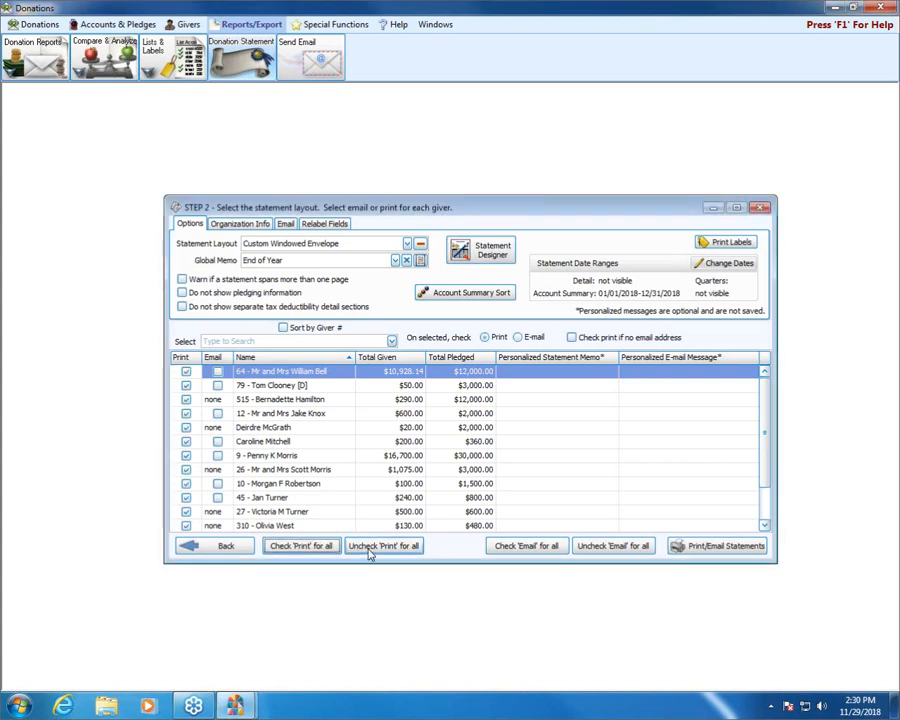